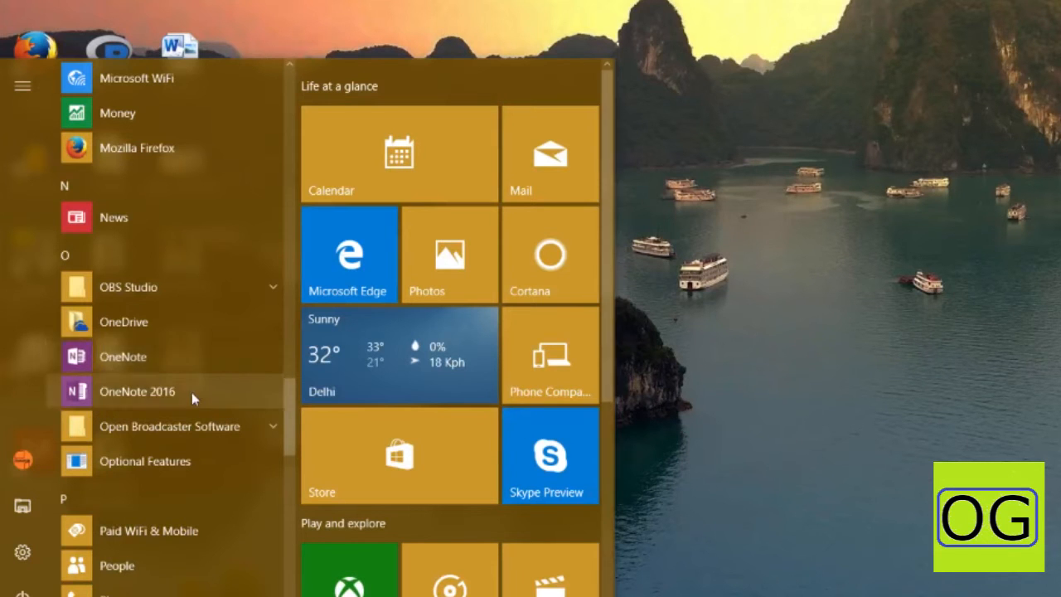
Launch OneNote 2016 from the Start menu, reopening the menu to launch it a second time
click(192, 393)
key(super)
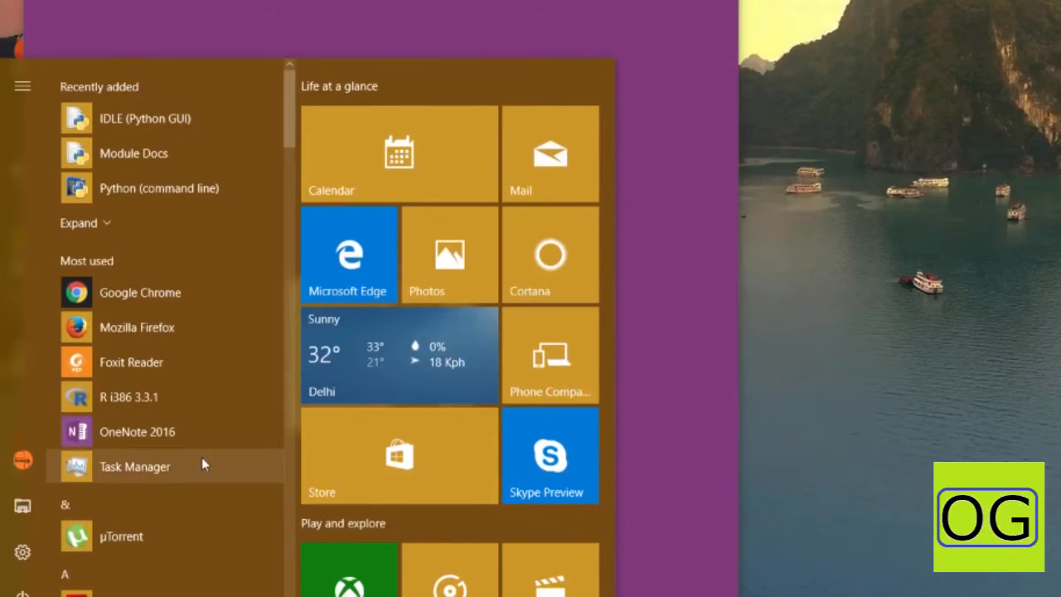
click(201, 435)
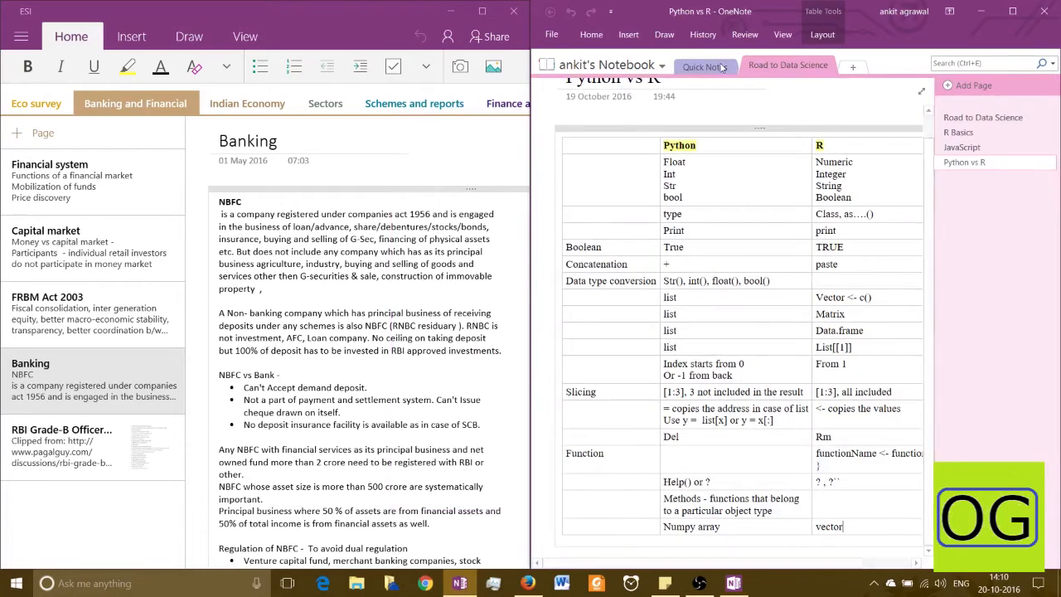
Open the OneNote Basics page from the notebook list in OneNote 2016
click(701, 68)
click(593, 66)
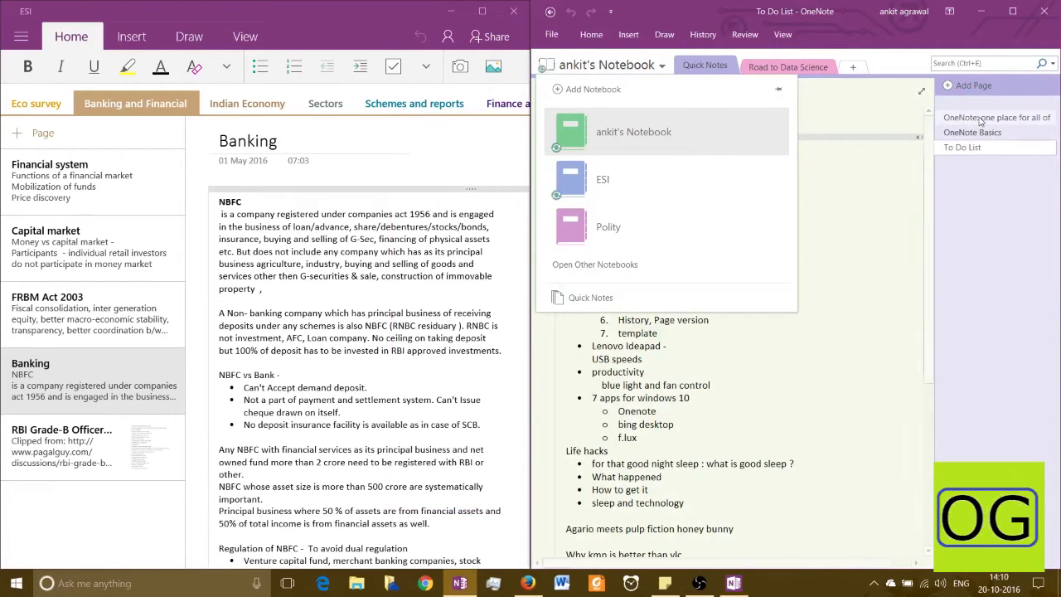
click(980, 125)
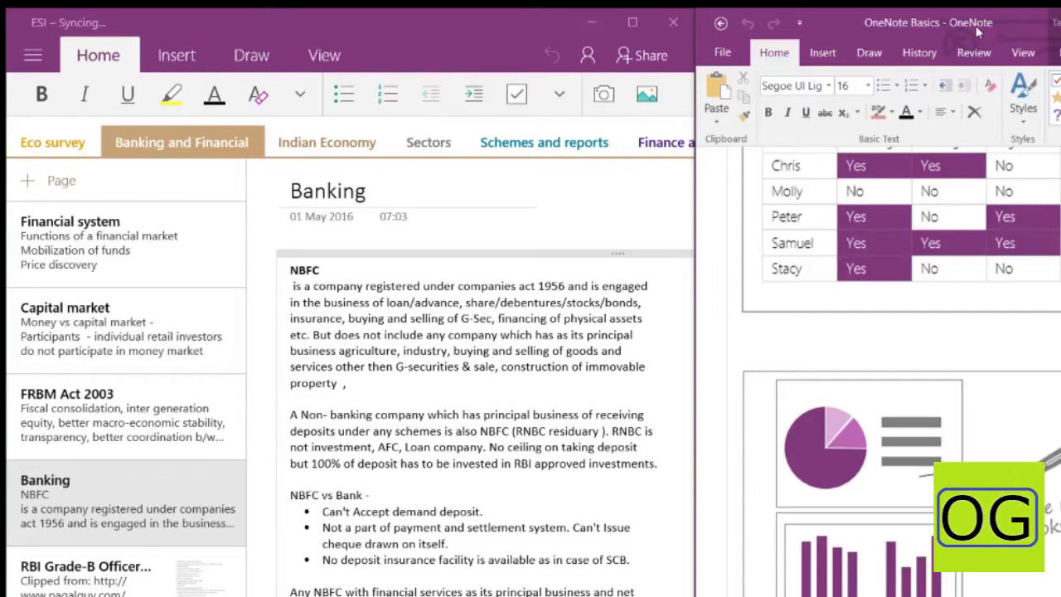
Unsnap OneNote 2016 into a smaller floating window showing the Home formatting and tag commands
drag(976, 26, 301, 255)
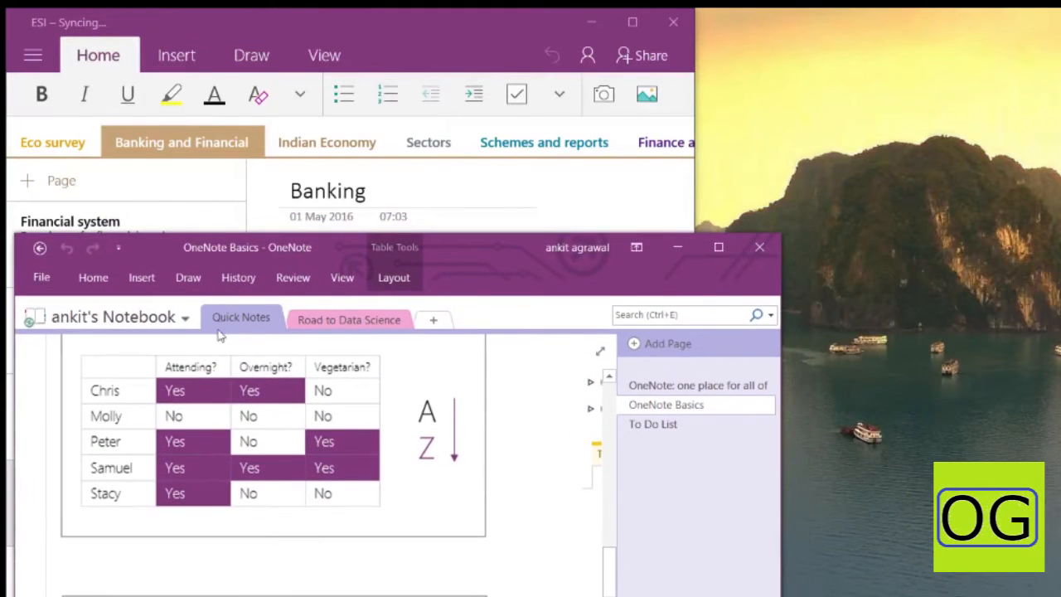
click(92, 278)
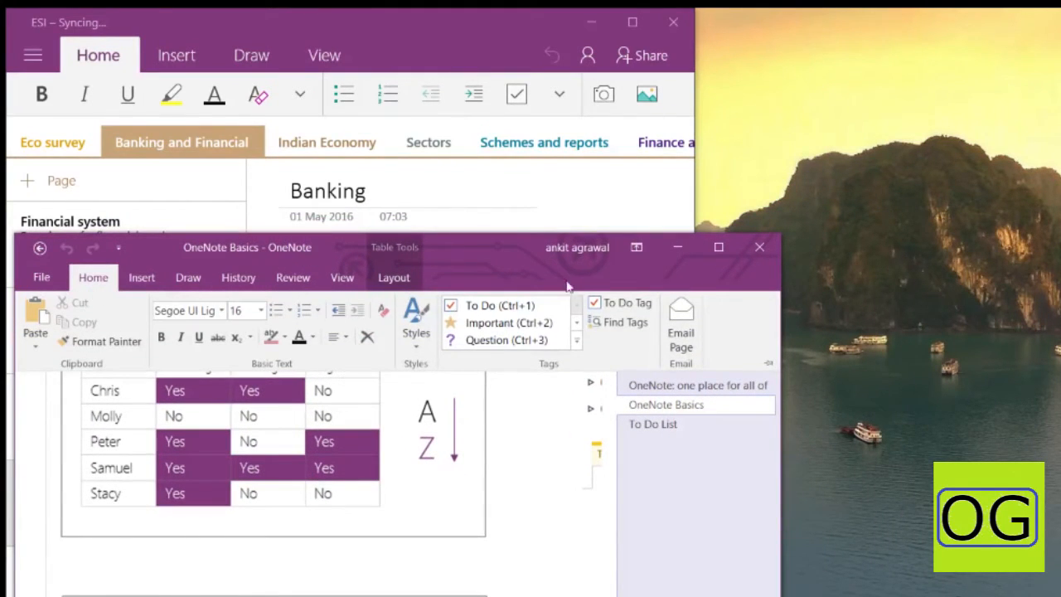
mouse_move(501, 260)
mouse_down()
mouse_move(459, 237)
mouse_move(540, 242)
mouse_move(506, 253)
mouse_up()
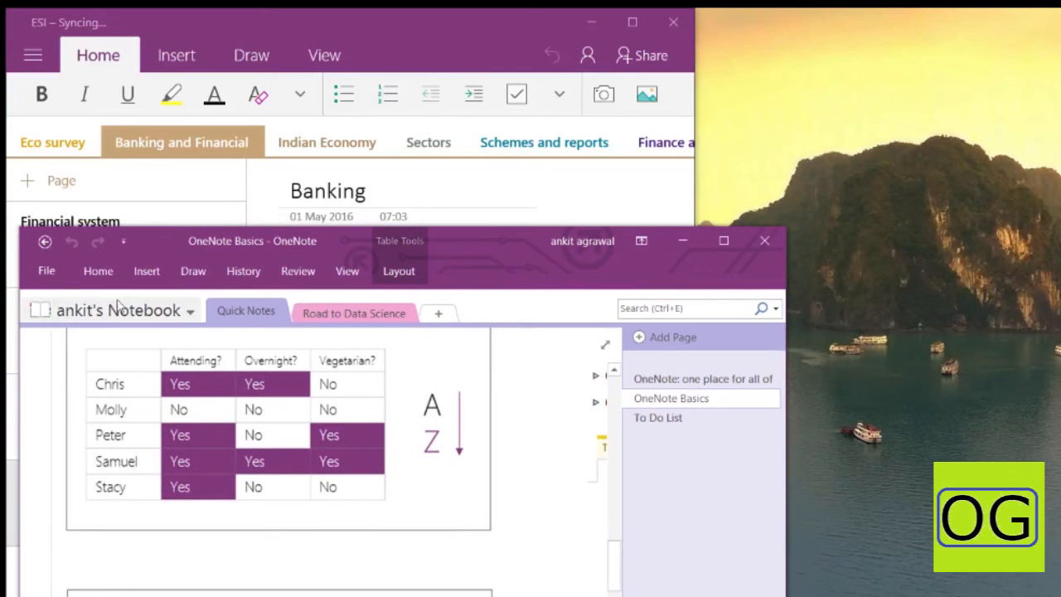
click(99, 274)
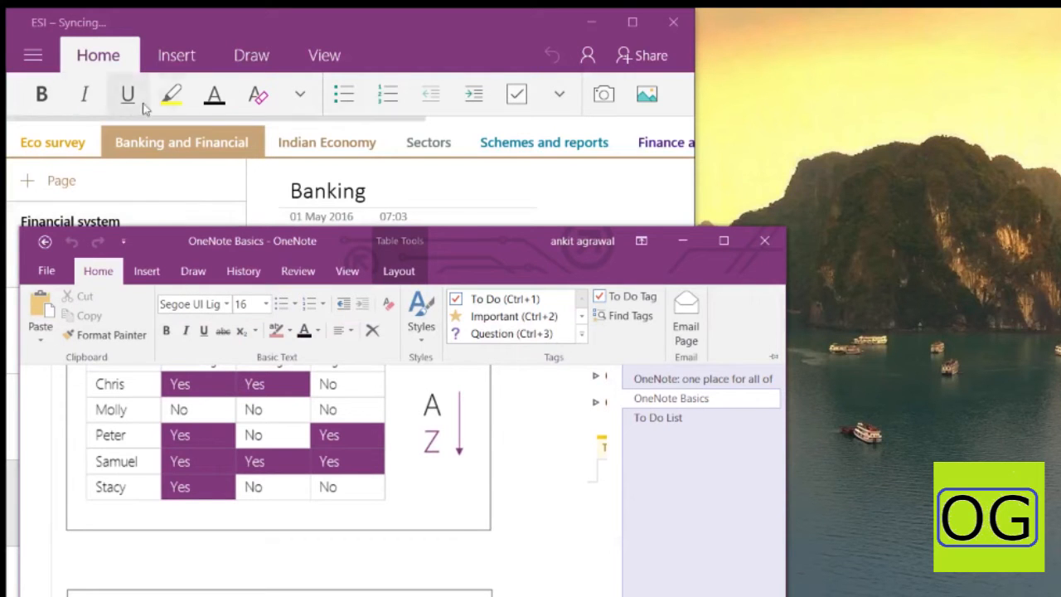
Move OneNote 2016 to the right and compare both apps' Insert commands
click(560, 96)
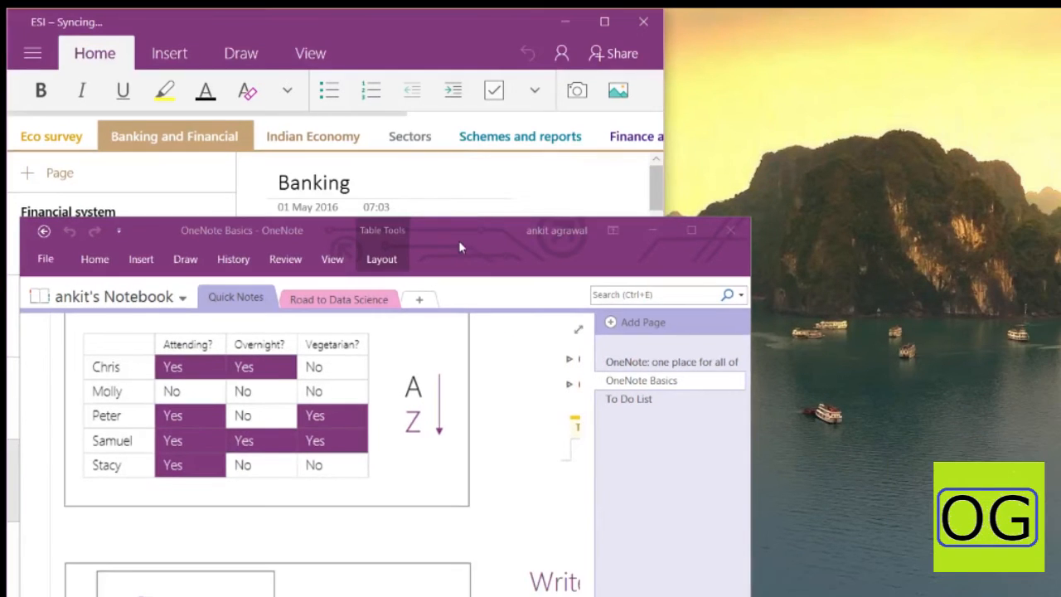
drag(480, 251, 796, 228)
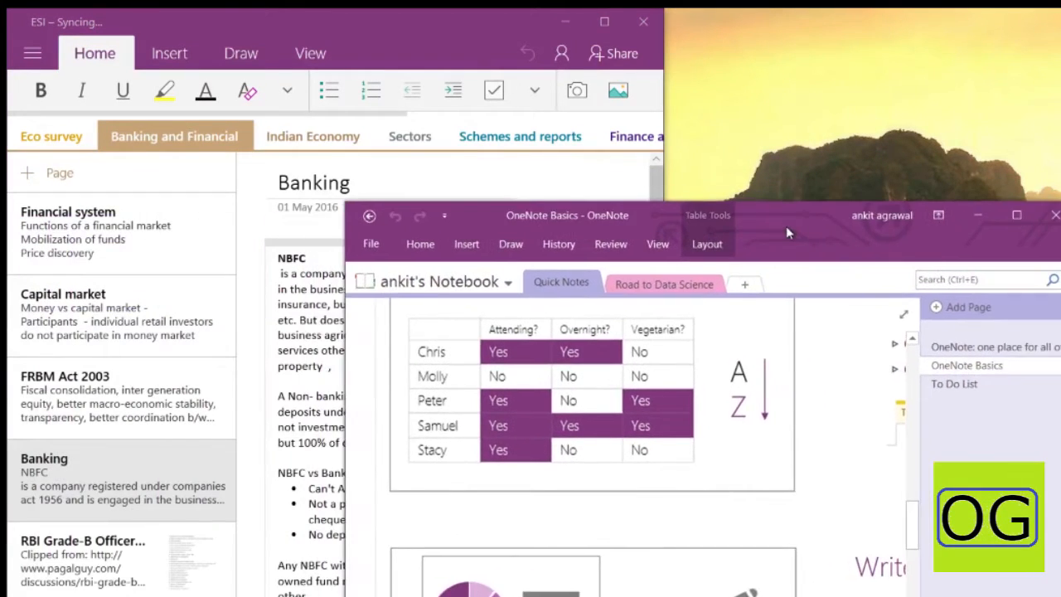
click(169, 53)
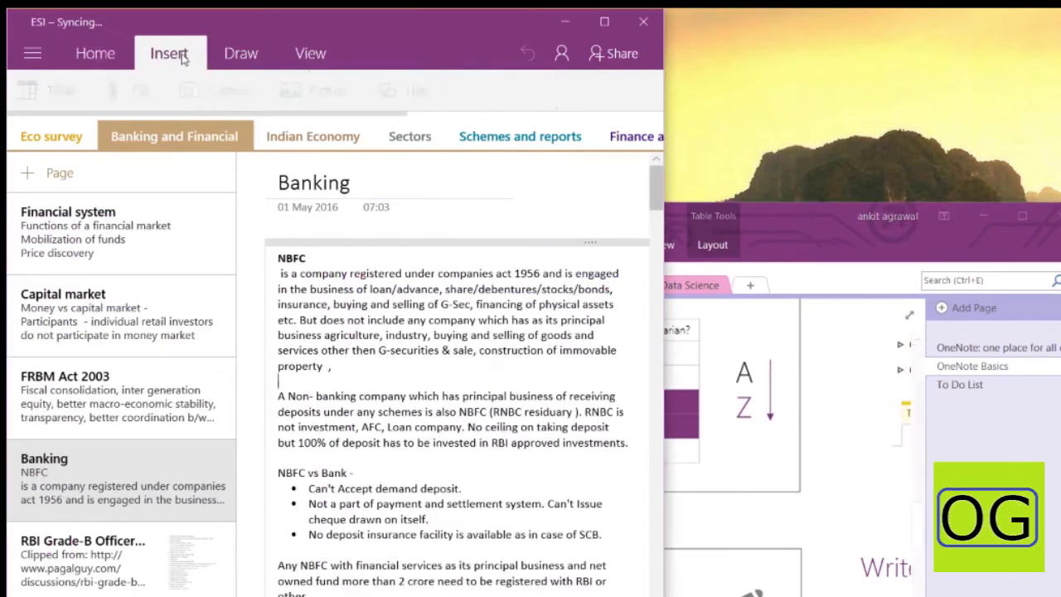
click(803, 222)
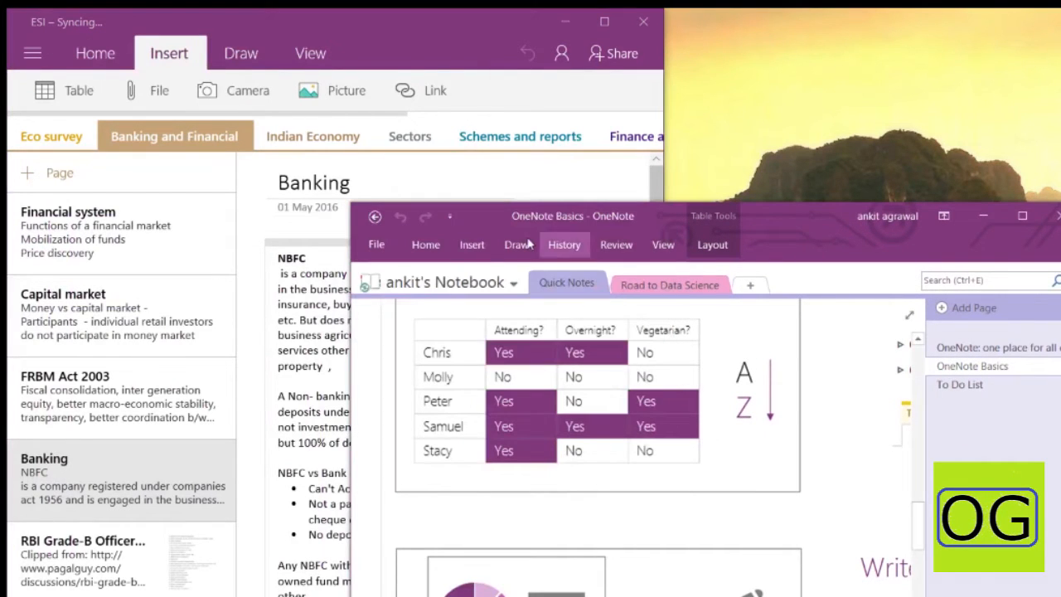
click(472, 244)
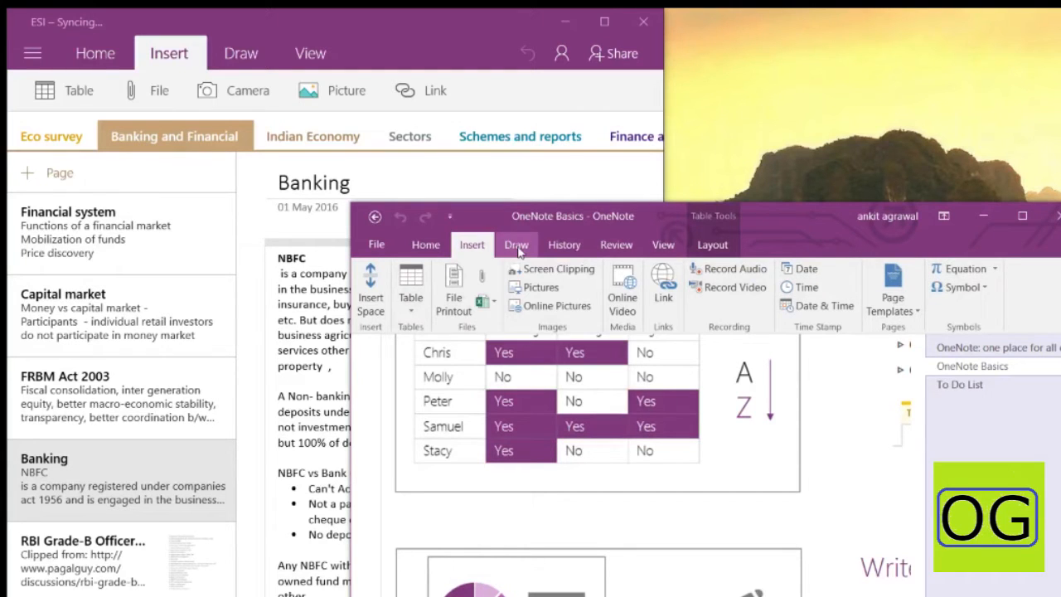
Compare both apps' Draw tools and View options, ending on OneNote 2016's View tab
click(238, 59)
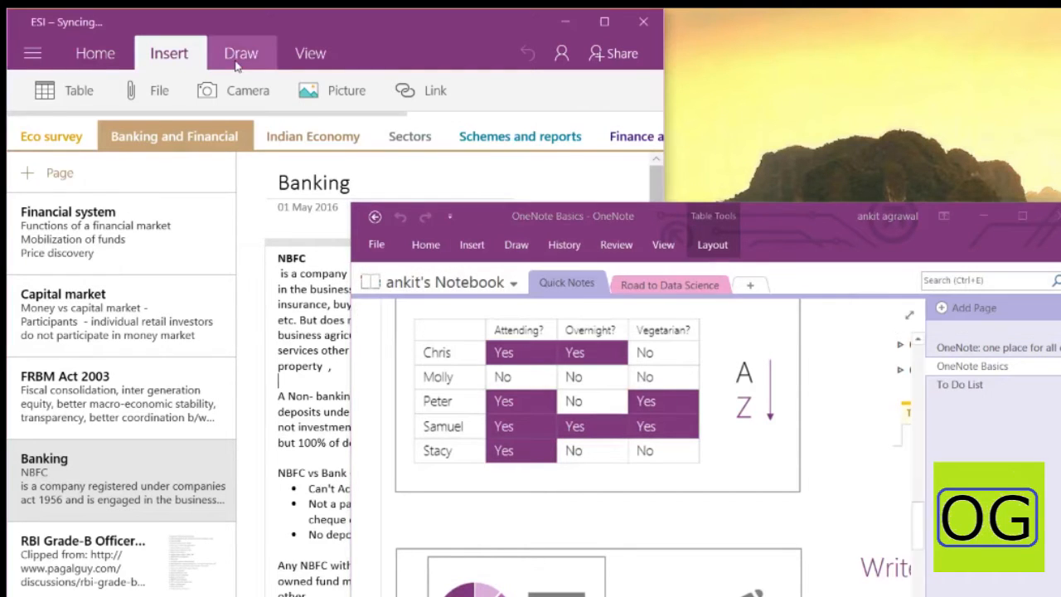
click(517, 248)
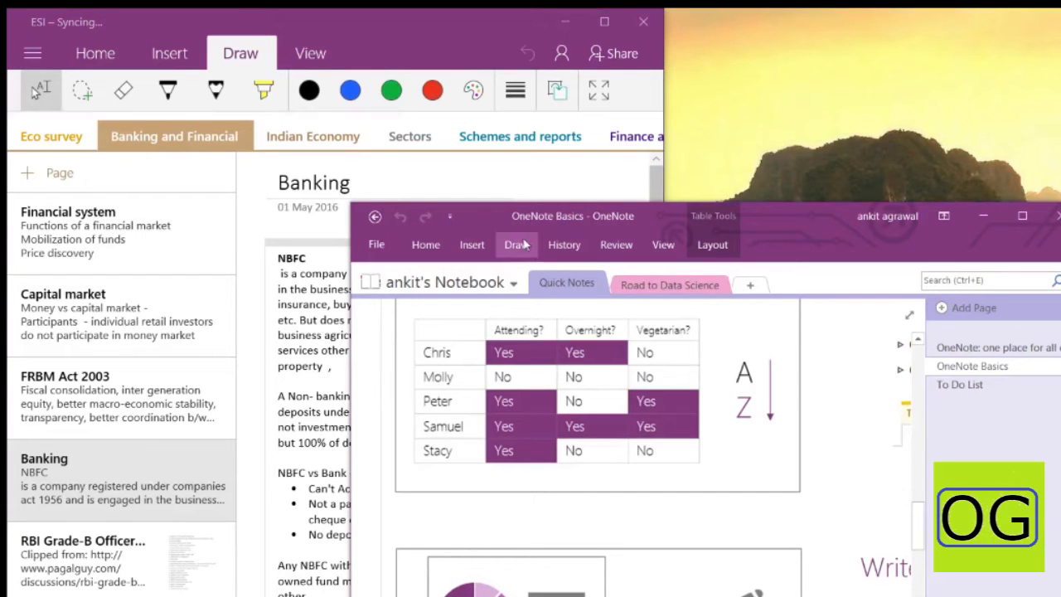
click(521, 245)
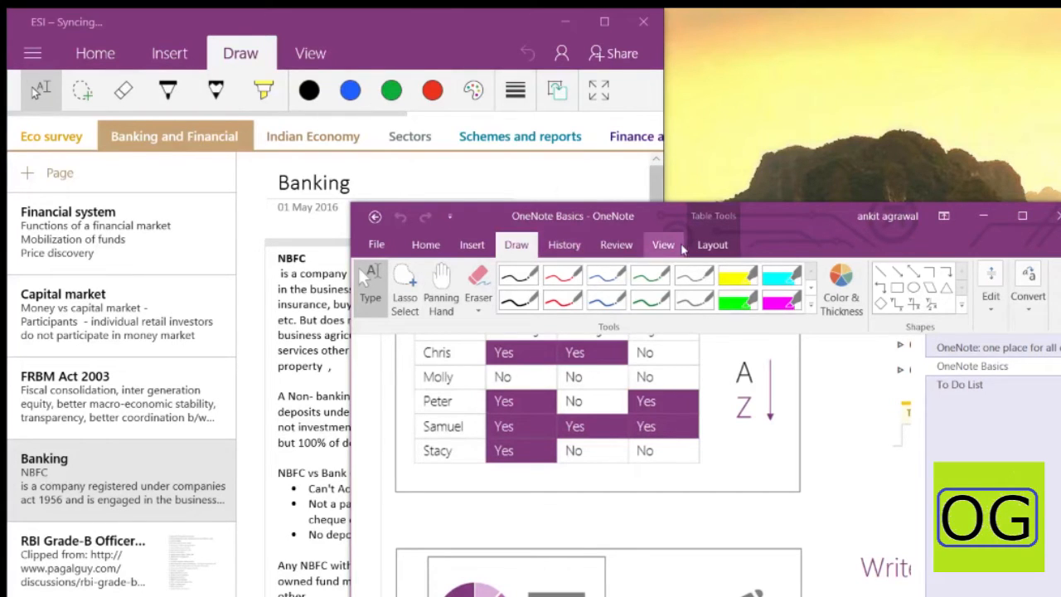
click(663, 244)
click(310, 54)
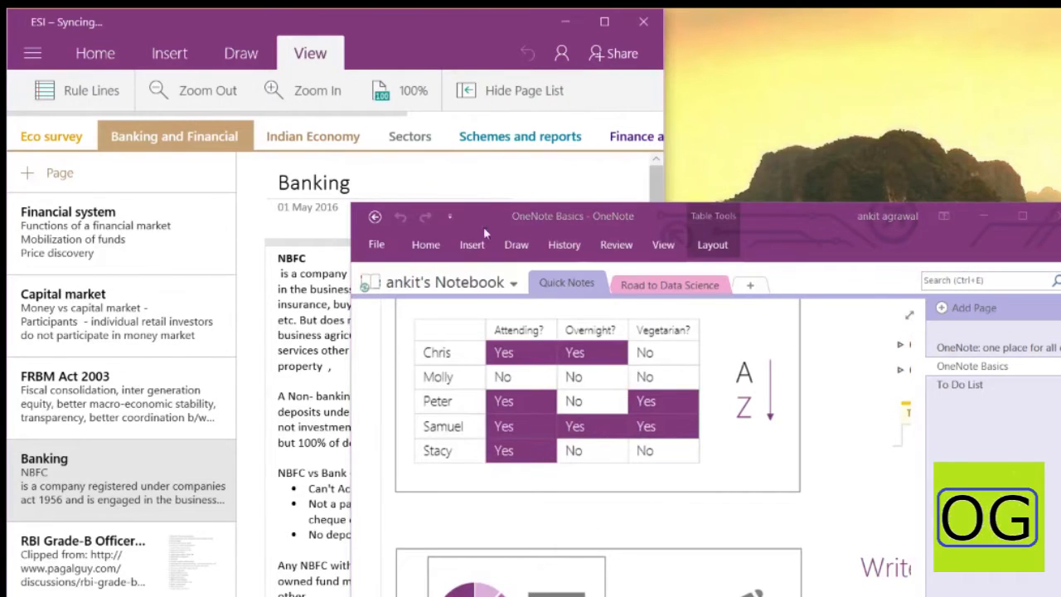
click(661, 245)
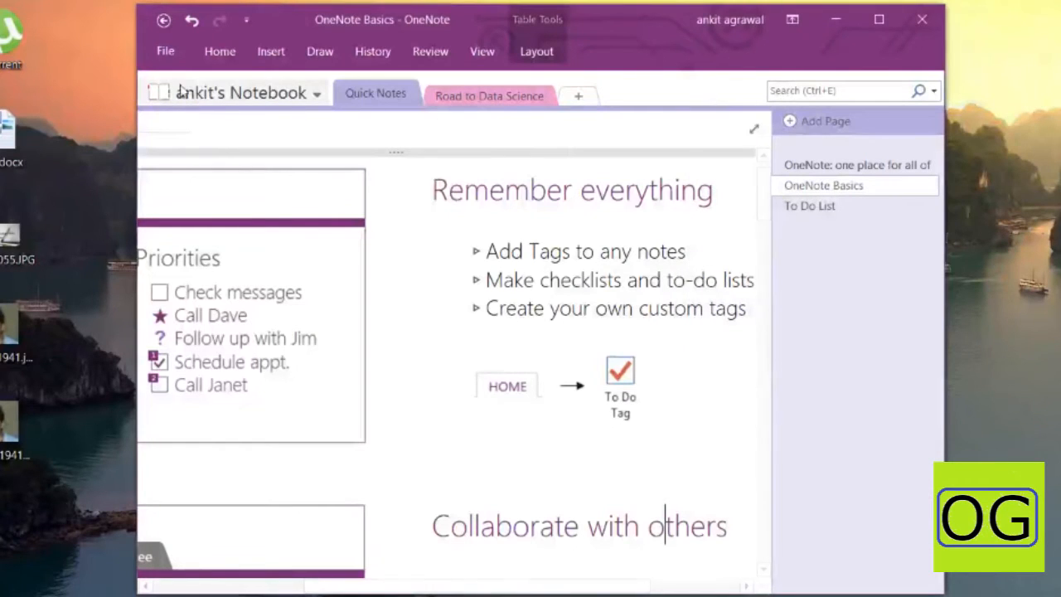
Choose Add Notebook from the notebook name dropdown
click(217, 96)
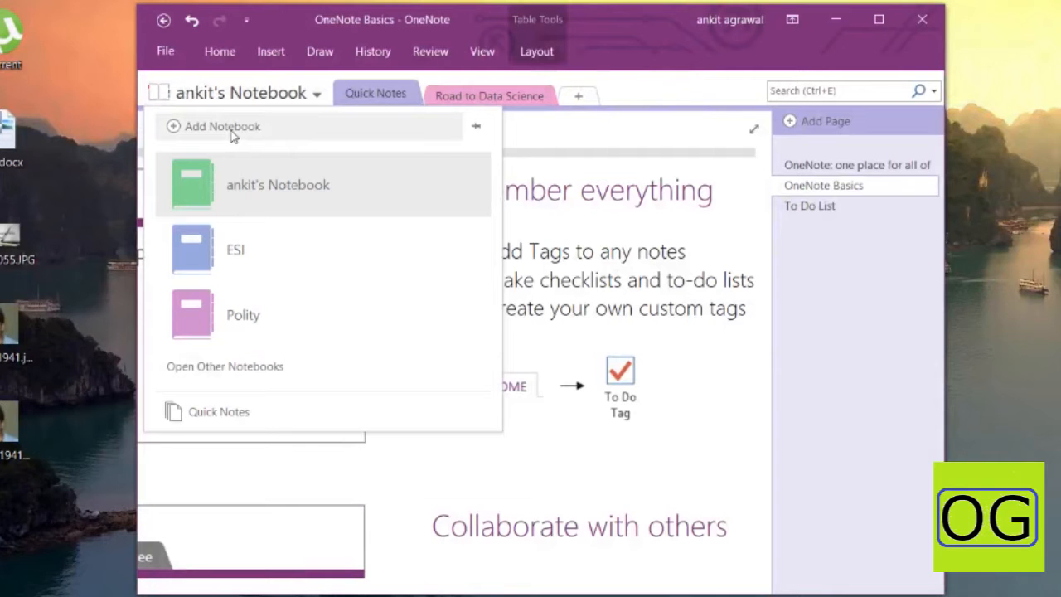
click(233, 133)
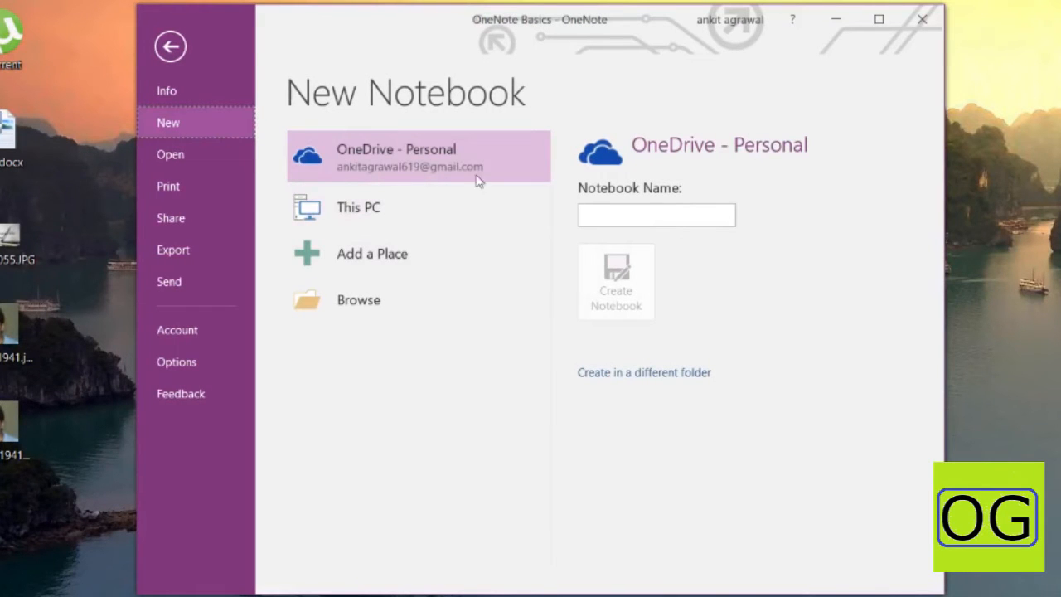
Try creating a notebook named 'lala' on This PC, then dismiss the OneDrive-only warning
click(429, 212)
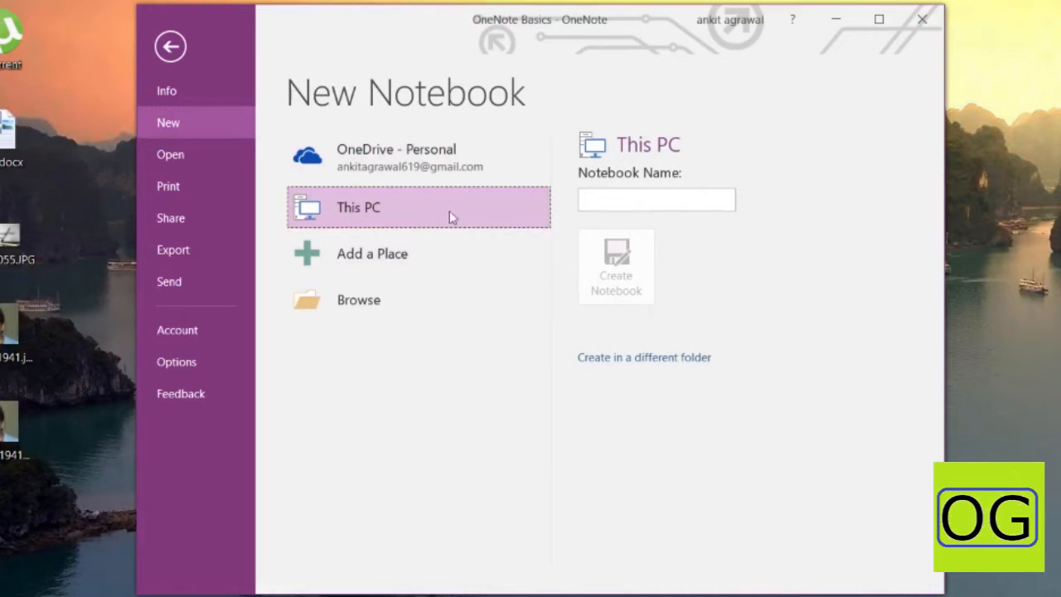
click(596, 197)
text(ddf)
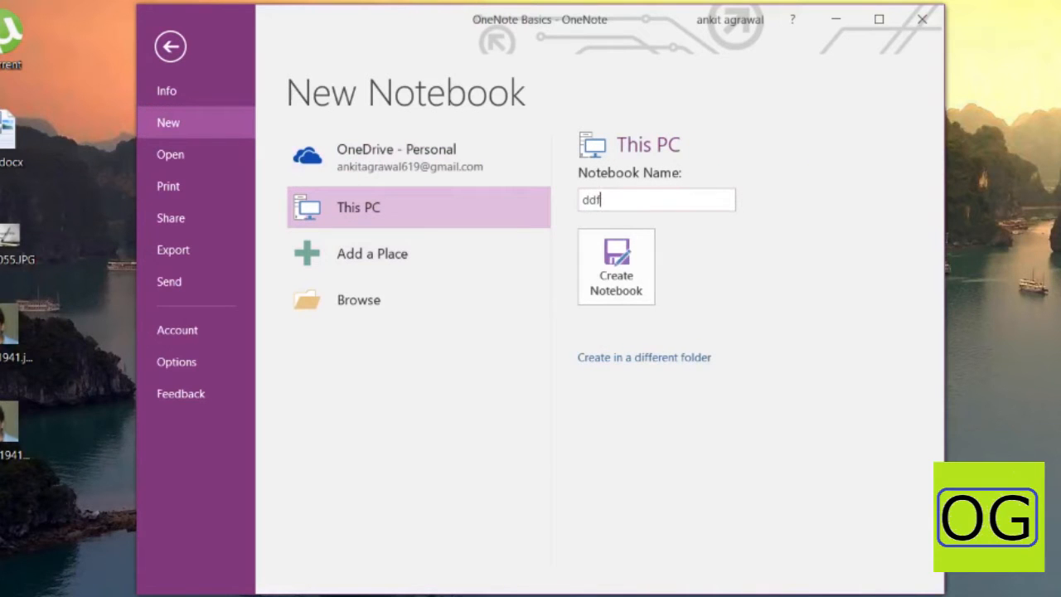
key(BackSpace)
text(lalala)
click(616, 267)
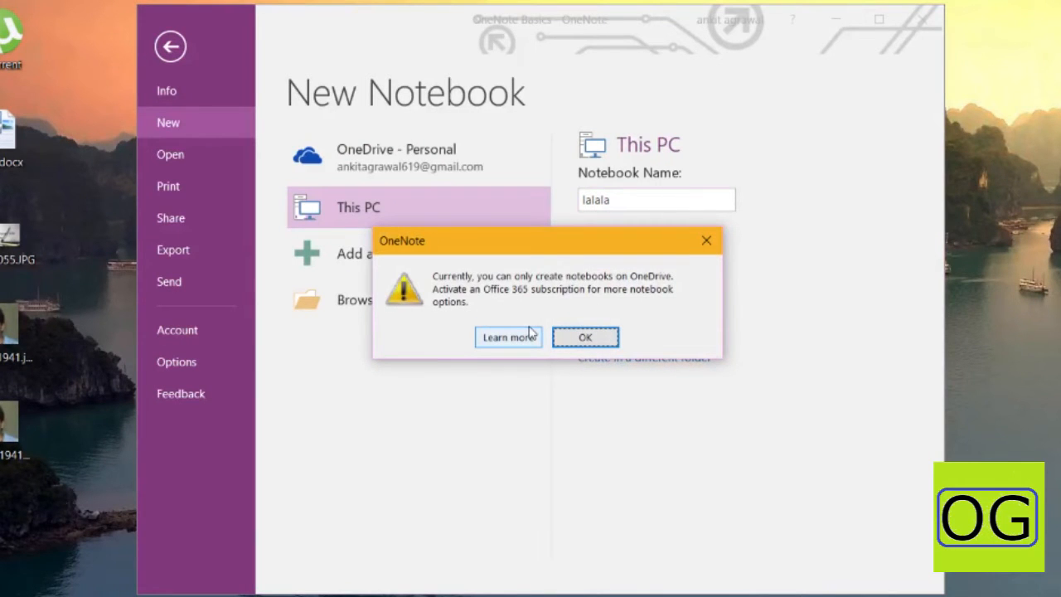
click(583, 338)
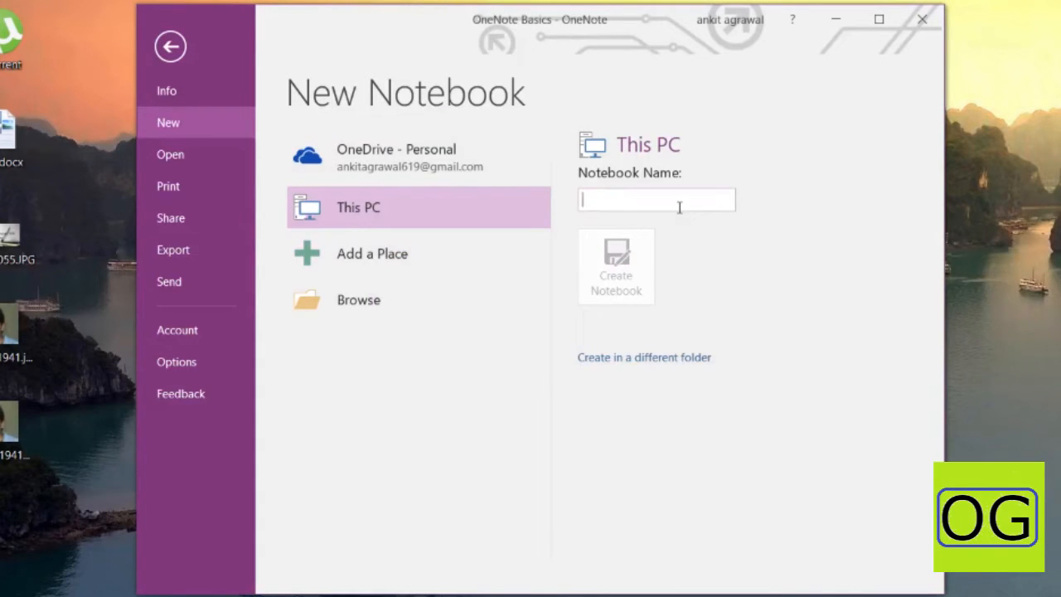
Create the notebook 'Lalala' on OneDrive - Personal and choose Not now for sharing
text(Lalala)
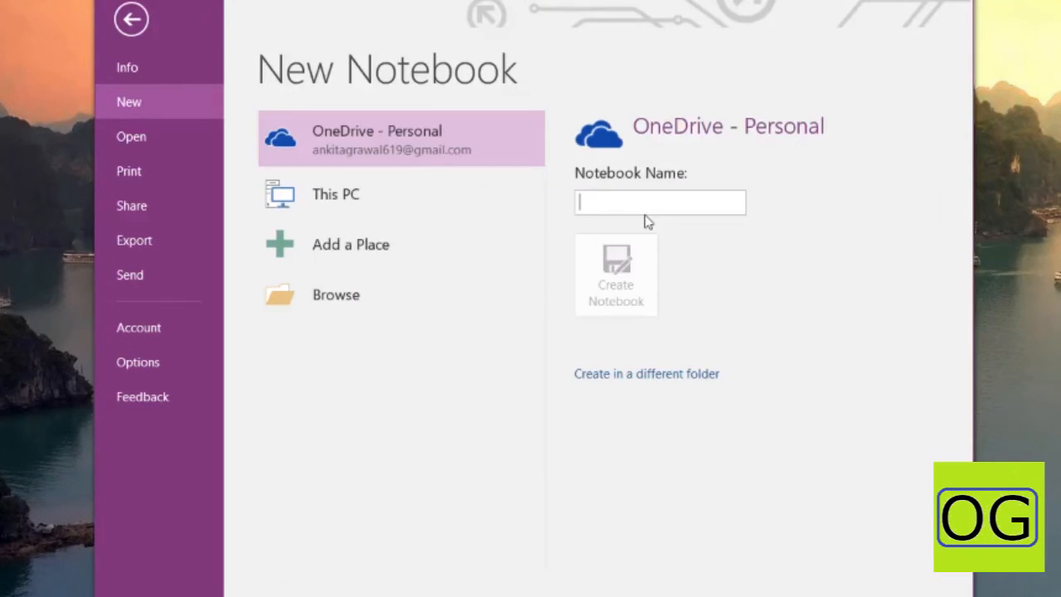
text(L)
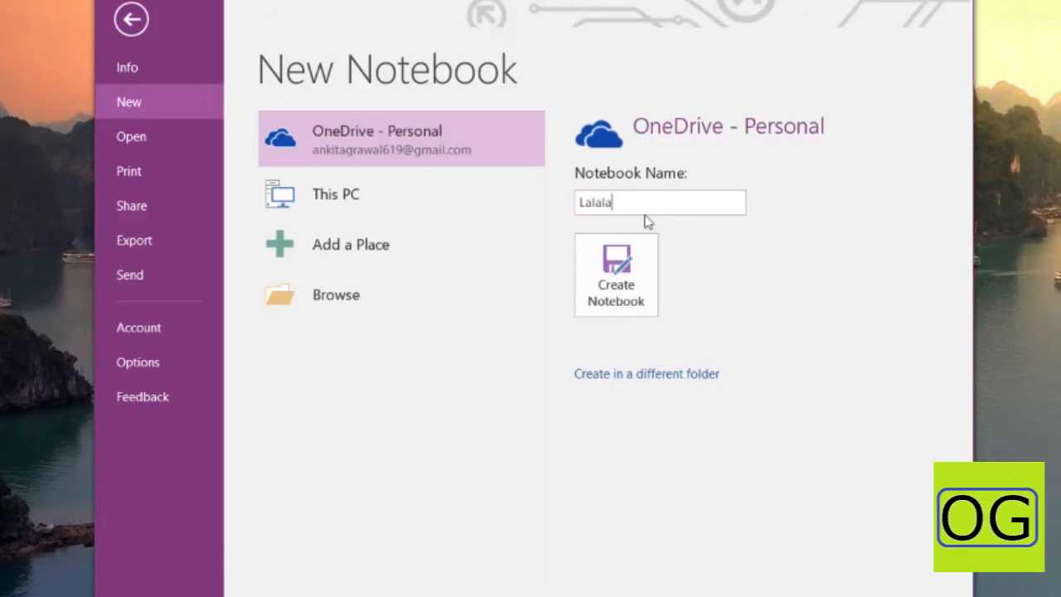
click(635, 265)
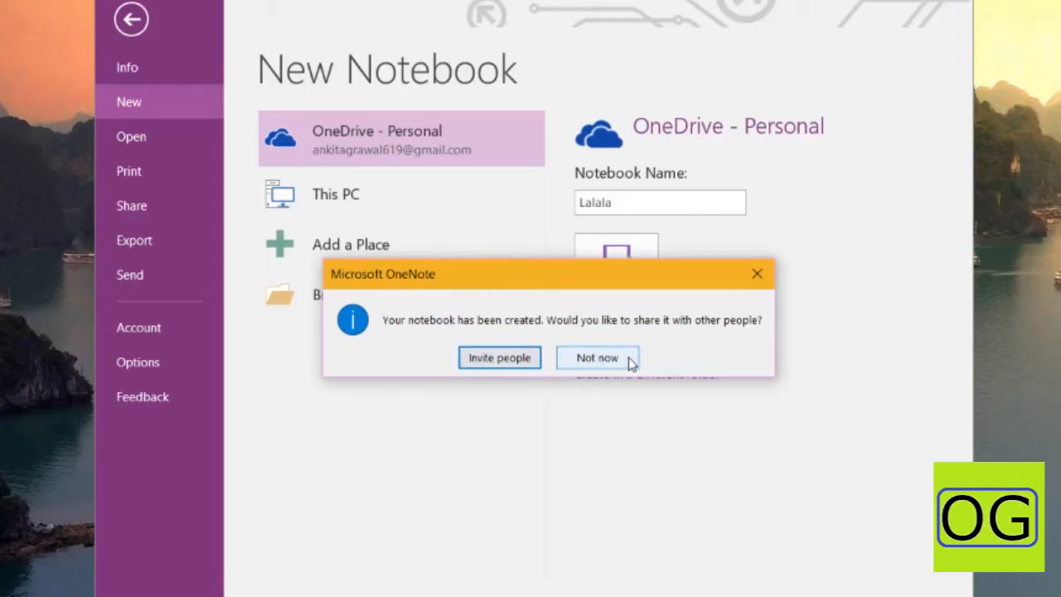
click(599, 359)
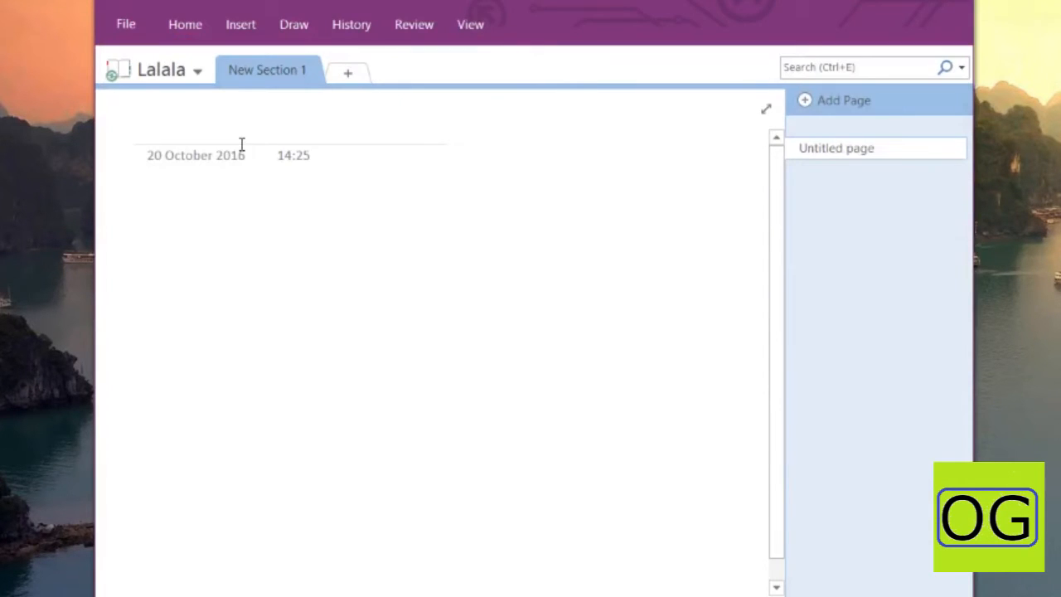
Rename the New Section 1 tab to 'Lalala some more'
right_click(265, 71)
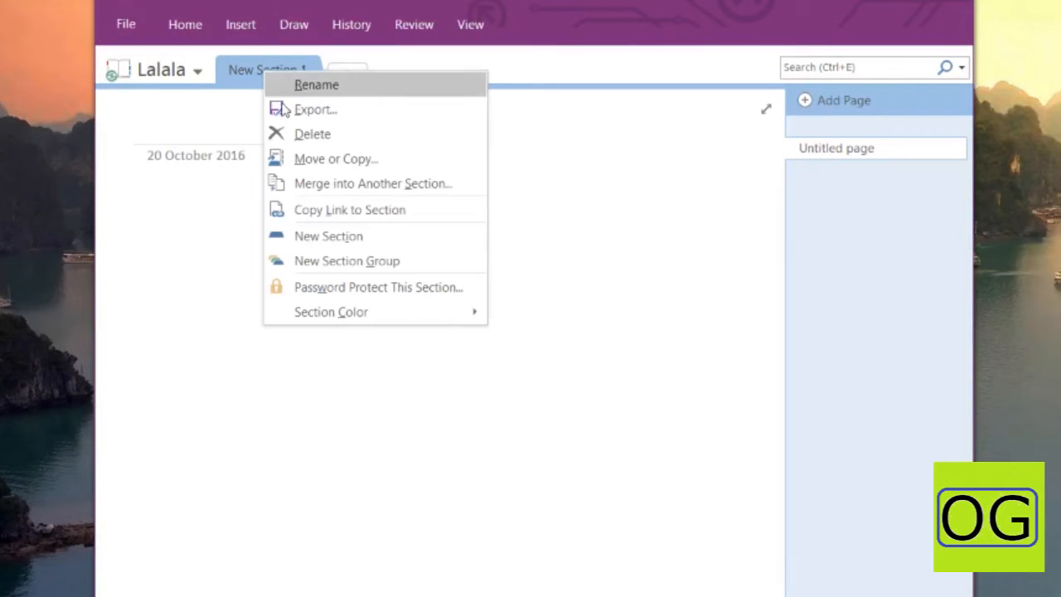
click(317, 87)
text(Lalala)
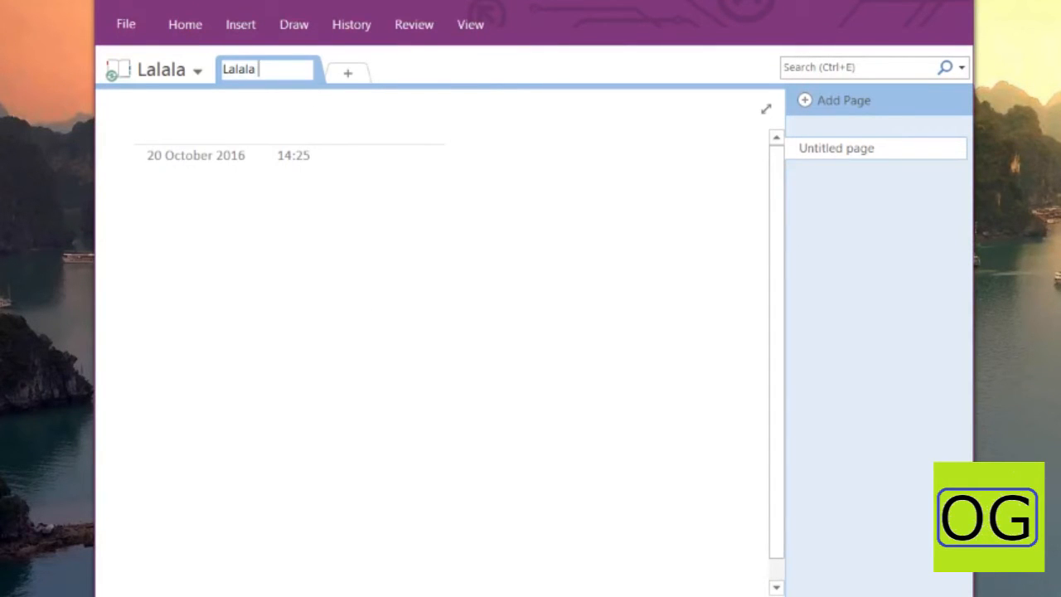
text( some more)
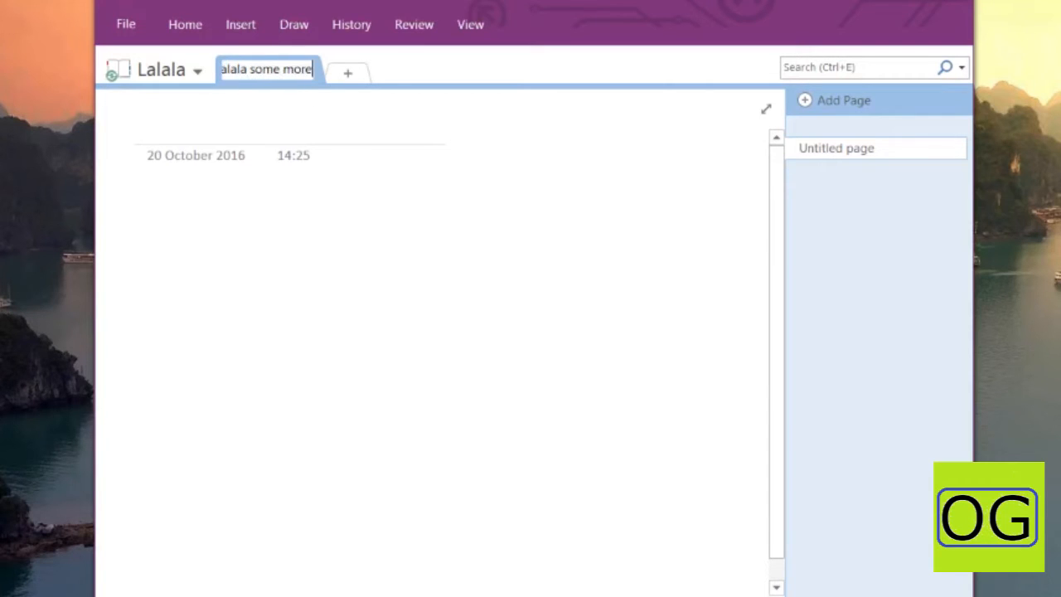
key(Return)
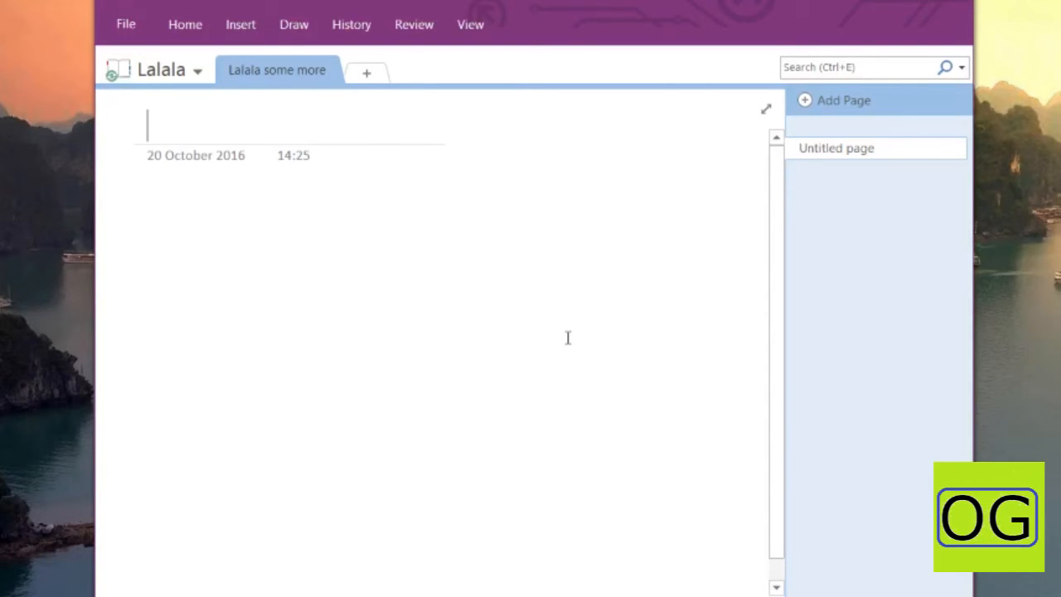
Set the section colour to Yellow and select the empty Untitled page
right_click(287, 70)
mouse_move(353, 305)
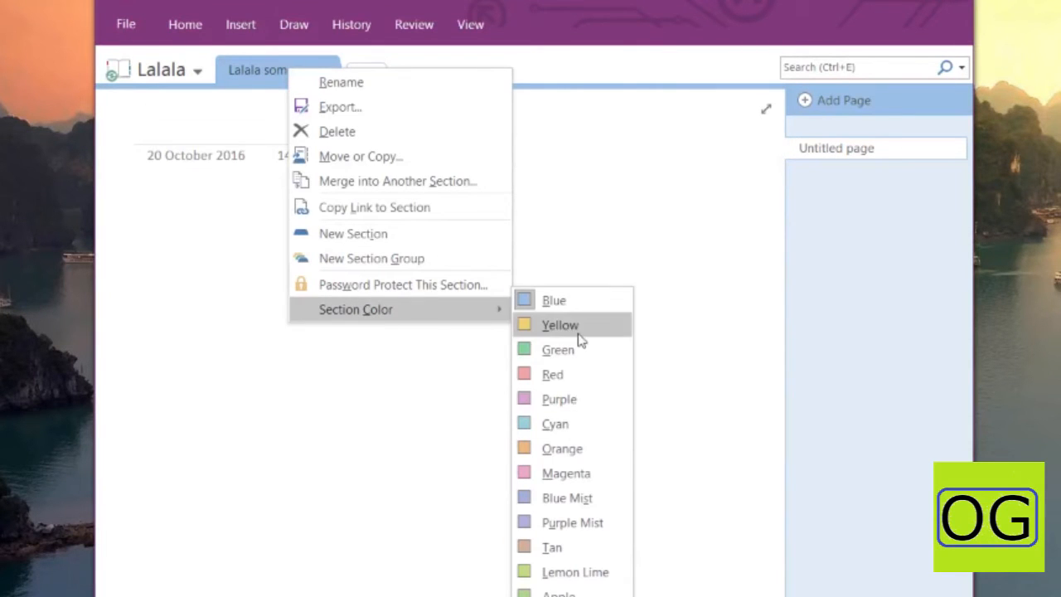
click(579, 332)
click(821, 149)
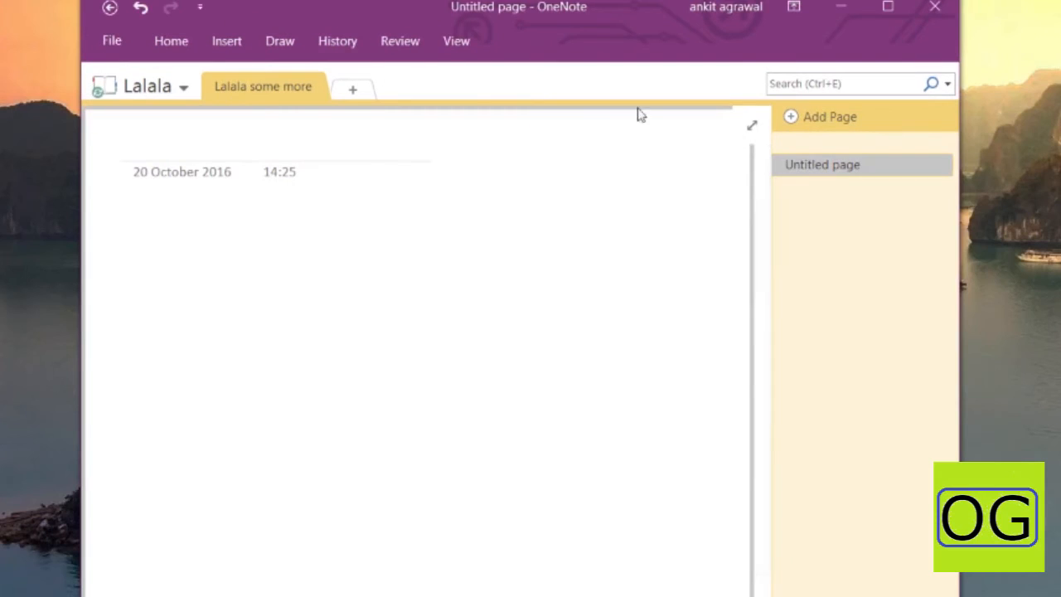
Delete the Untitled page and add a Lecture Notes and Study Questions page from Academic templates
key(Delete)
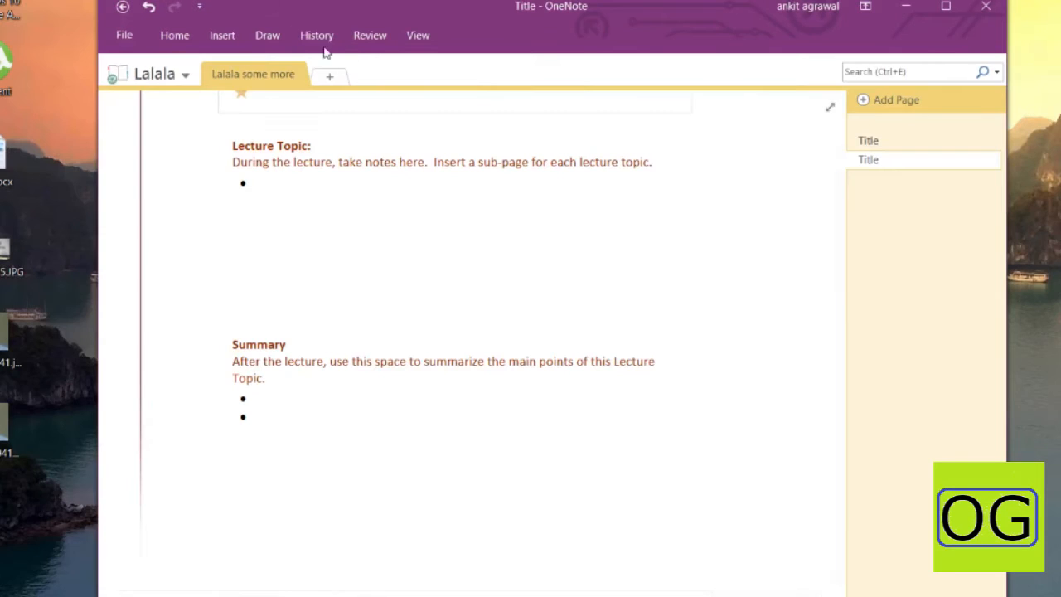
click(222, 35)
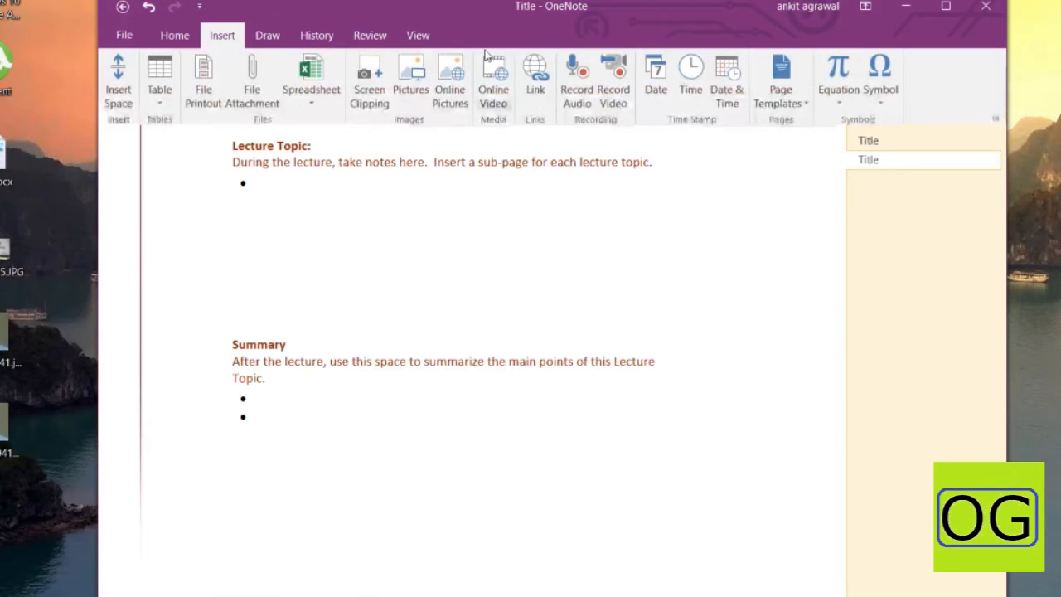
click(780, 93)
click(821, 321)
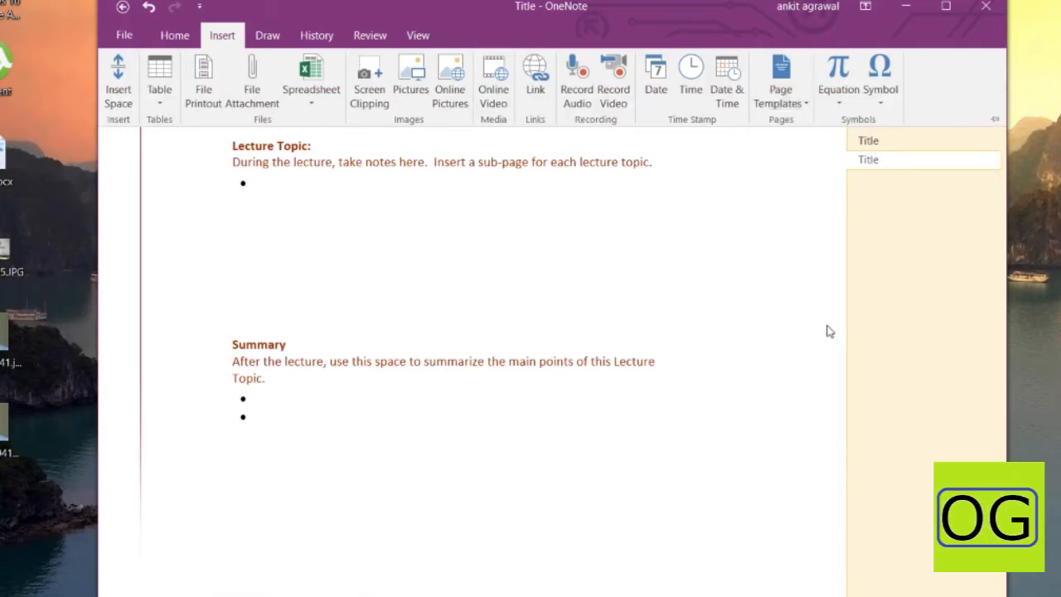
click(976, 149)
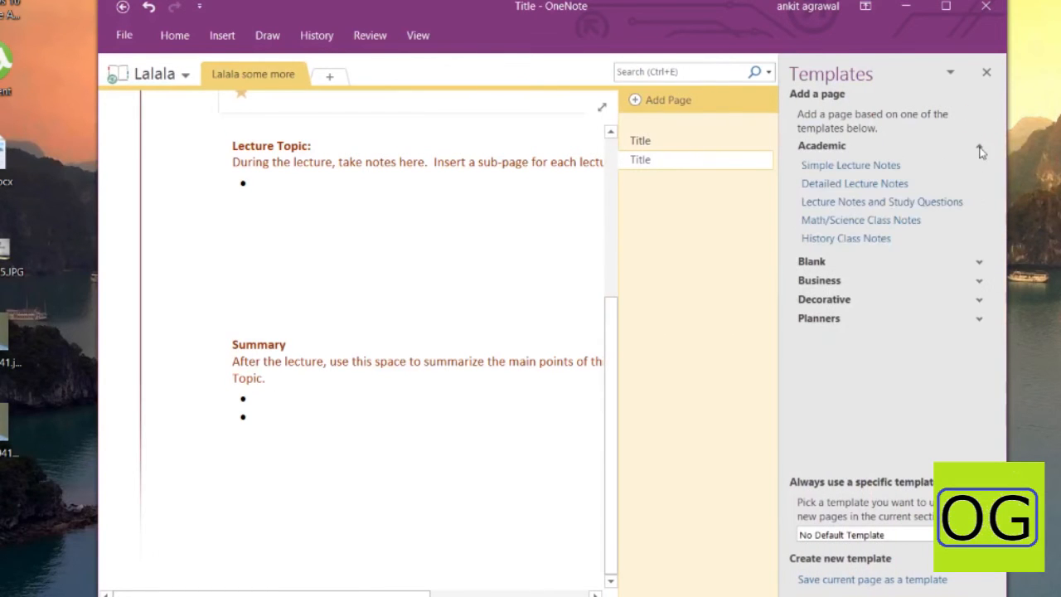
click(885, 204)
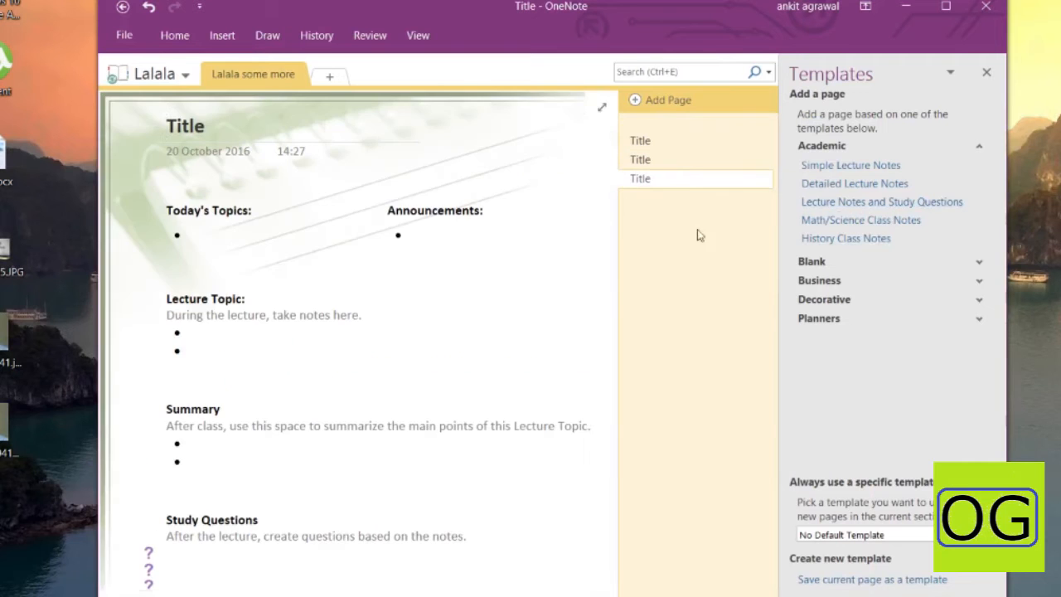
Widen the window and add a Postcard-sized page from the Blank templates
scroll(359, 287, down, 3)
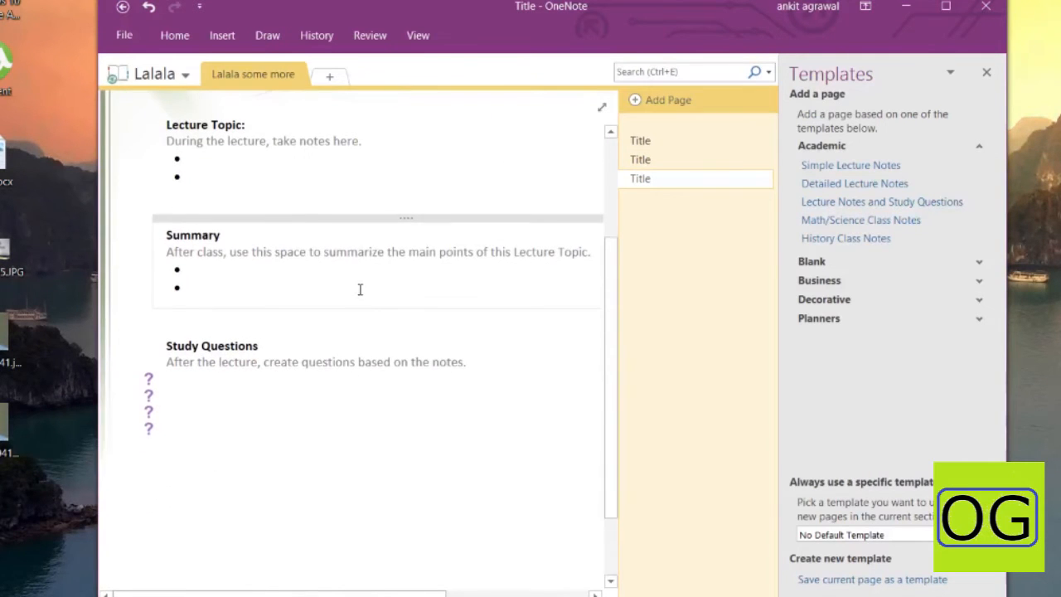
drag(97, 201, 0, 200)
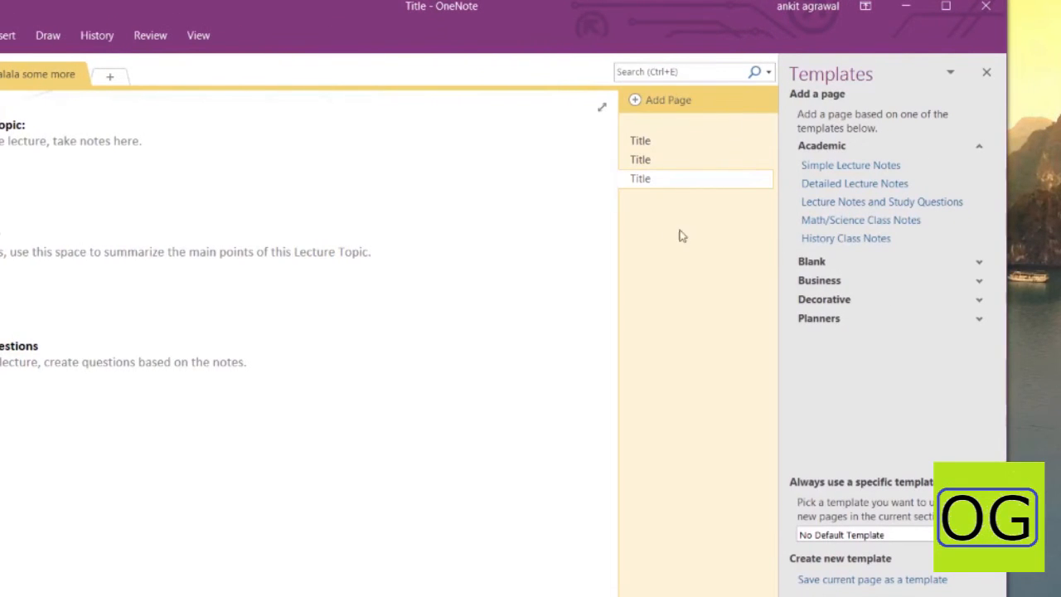
drag(778, 250, 806, 253)
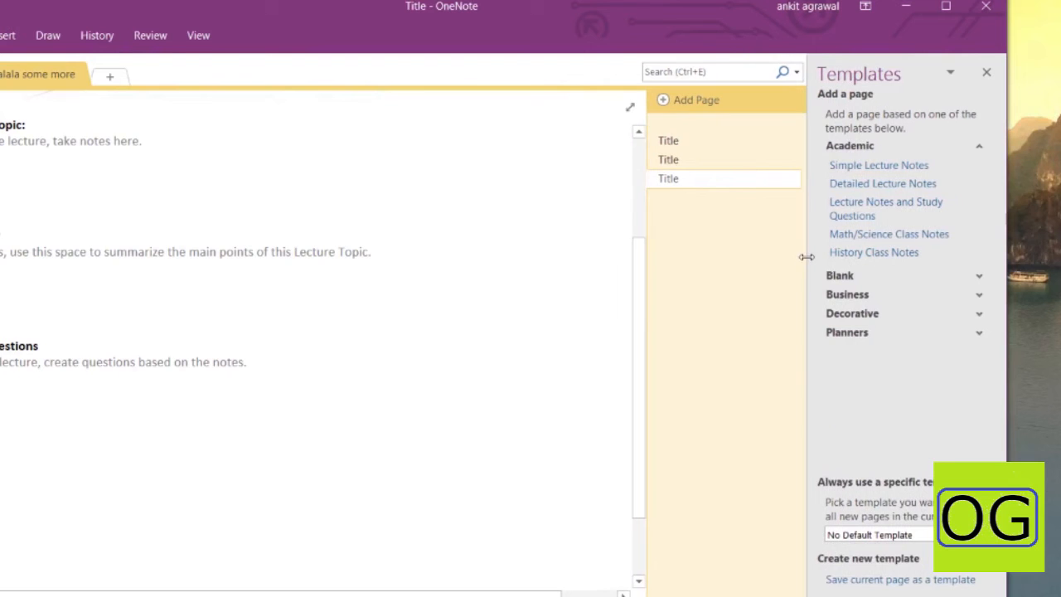
scroll(386, 236, up, 3)
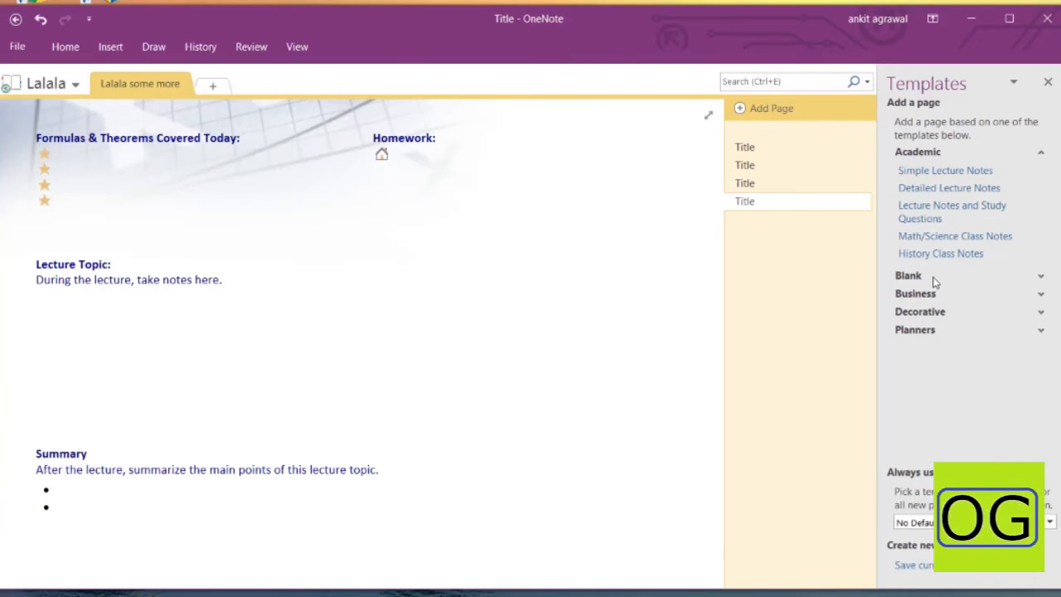
click(932, 281)
scroll(936, 301, down, 2)
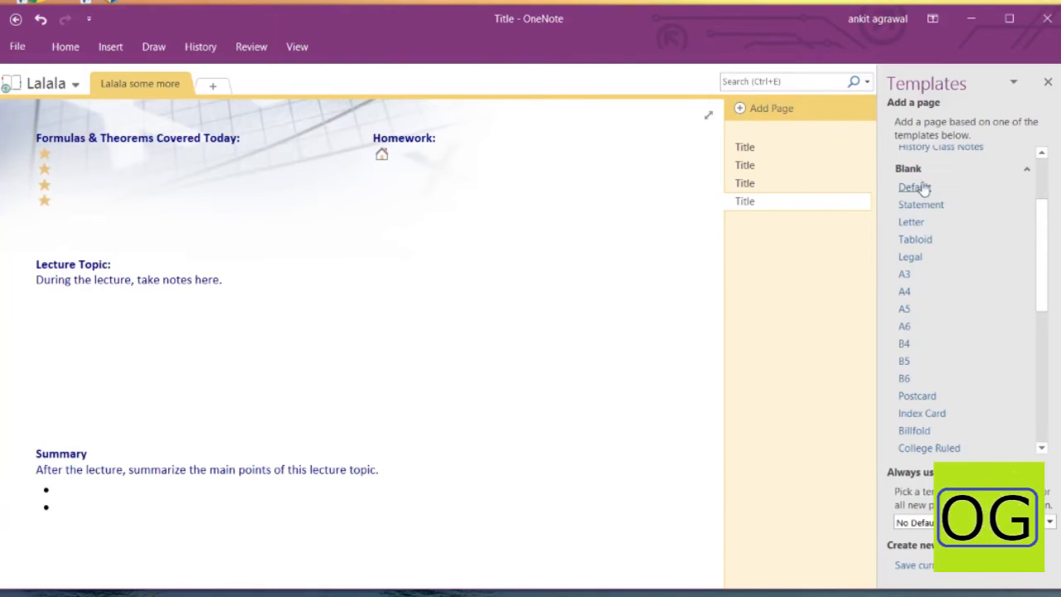
scroll(931, 266, down, 6)
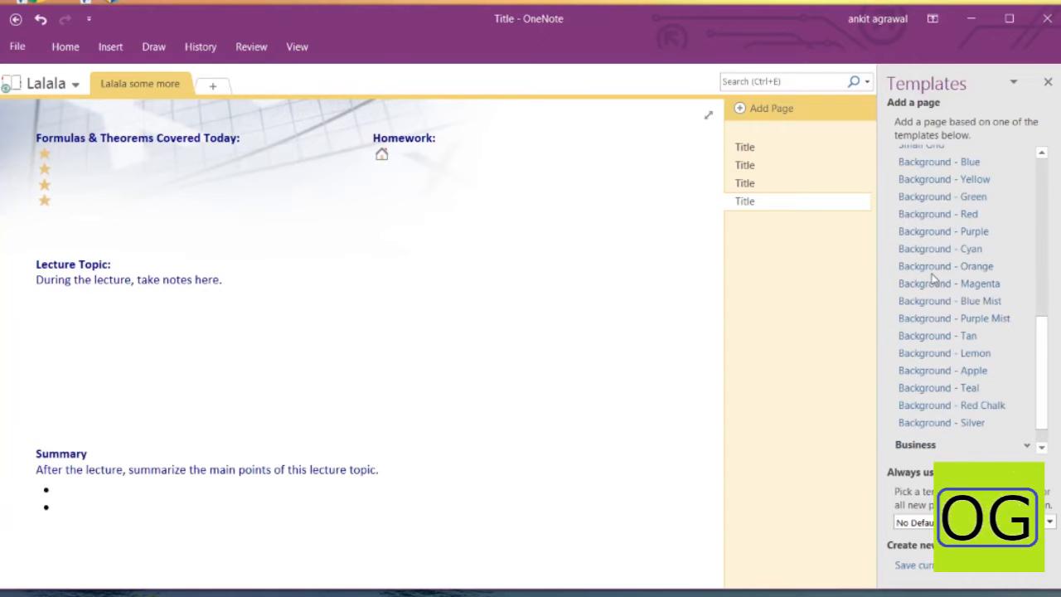
scroll(932, 235, up, 2)
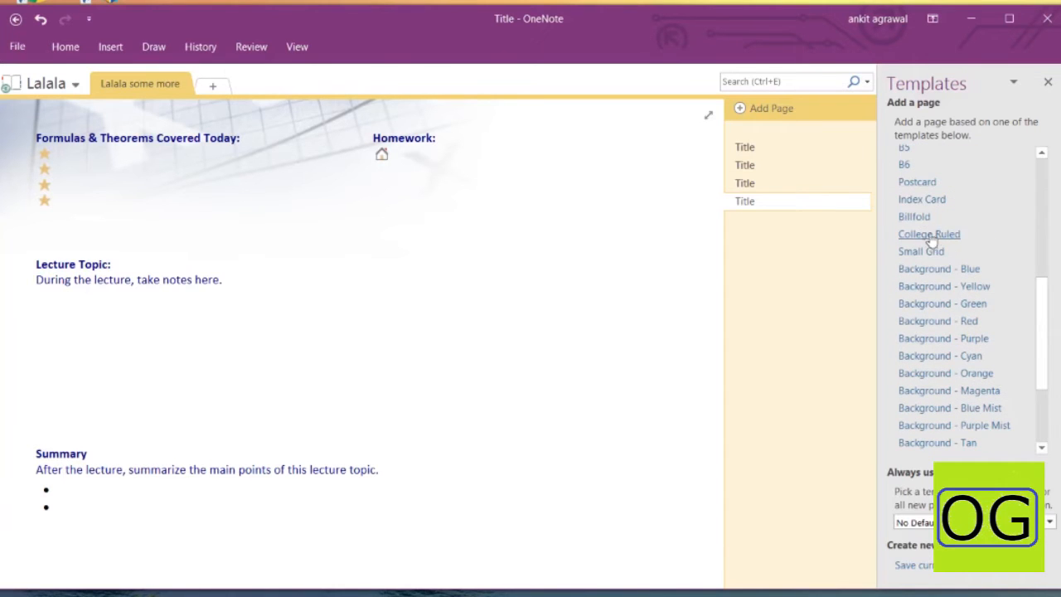
click(917, 183)
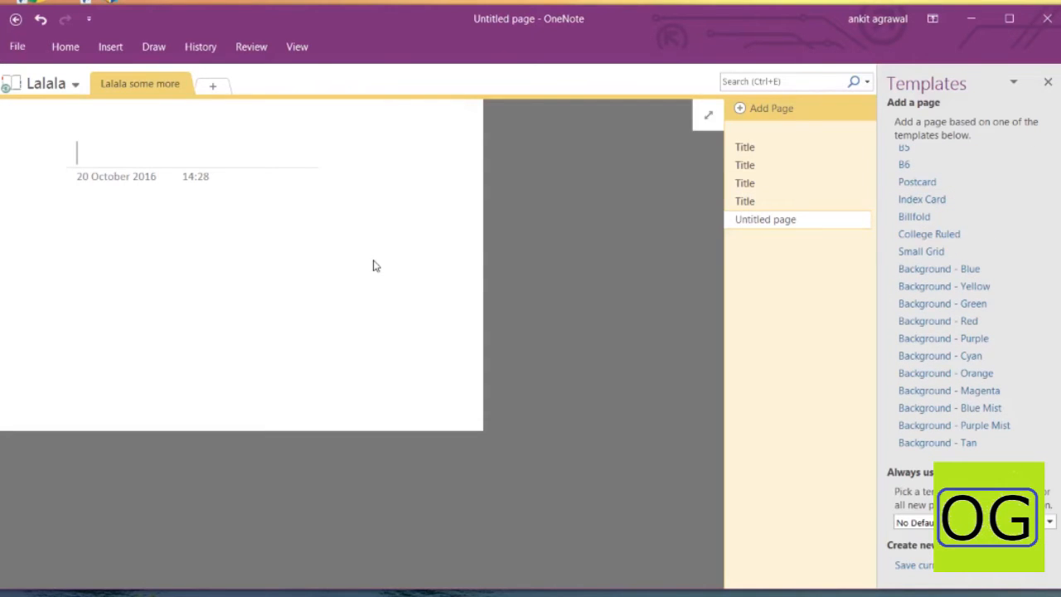
Add a Project Overview page from the Business templates, collapsing the Blank and Academic groups
scroll(902, 305, down, 3)
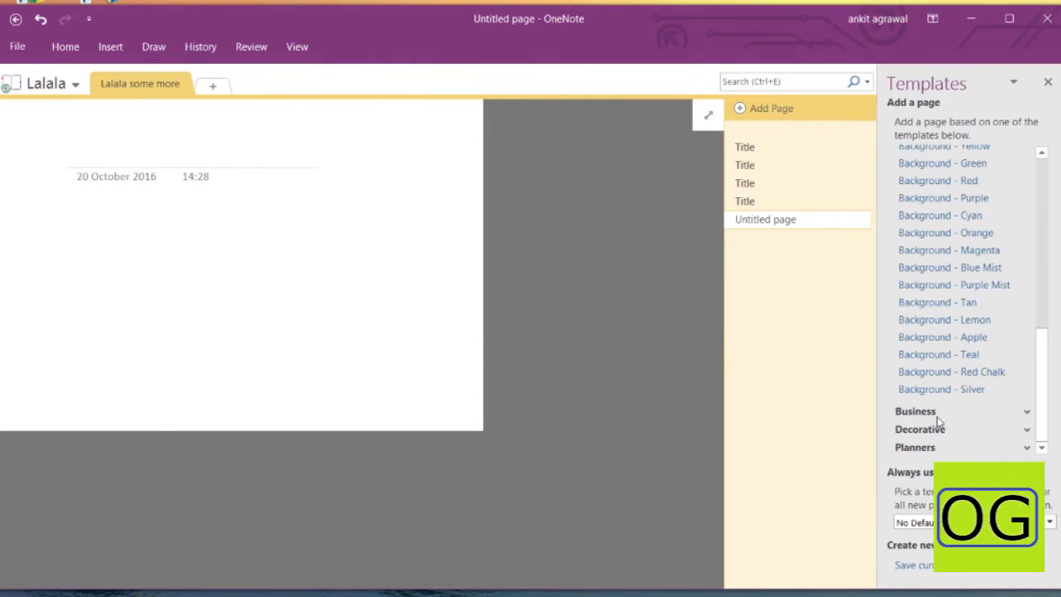
click(936, 412)
scroll(937, 379, up, 12)
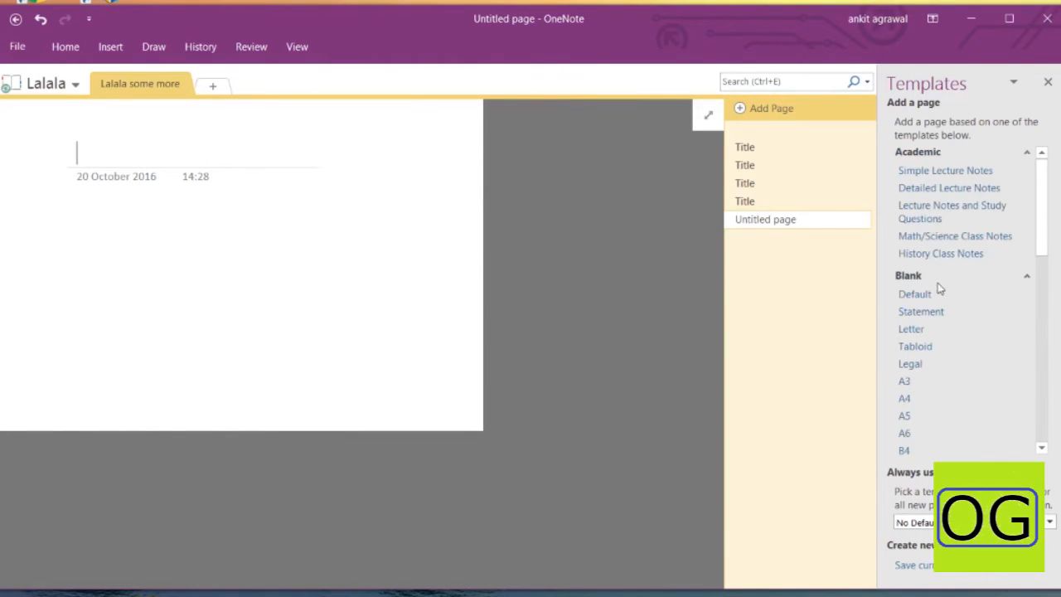
click(921, 277)
click(921, 154)
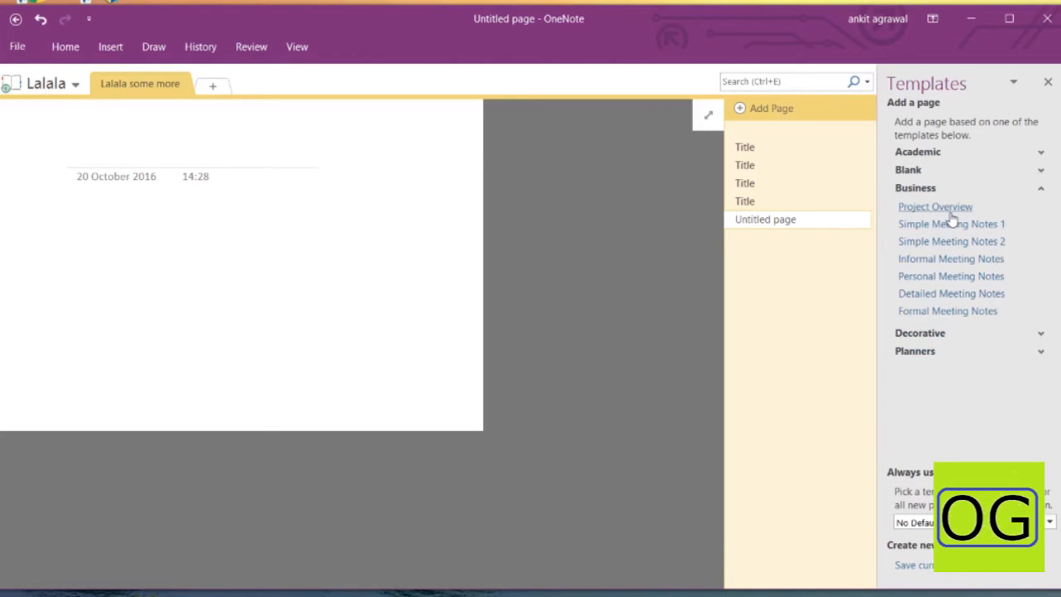
click(950, 213)
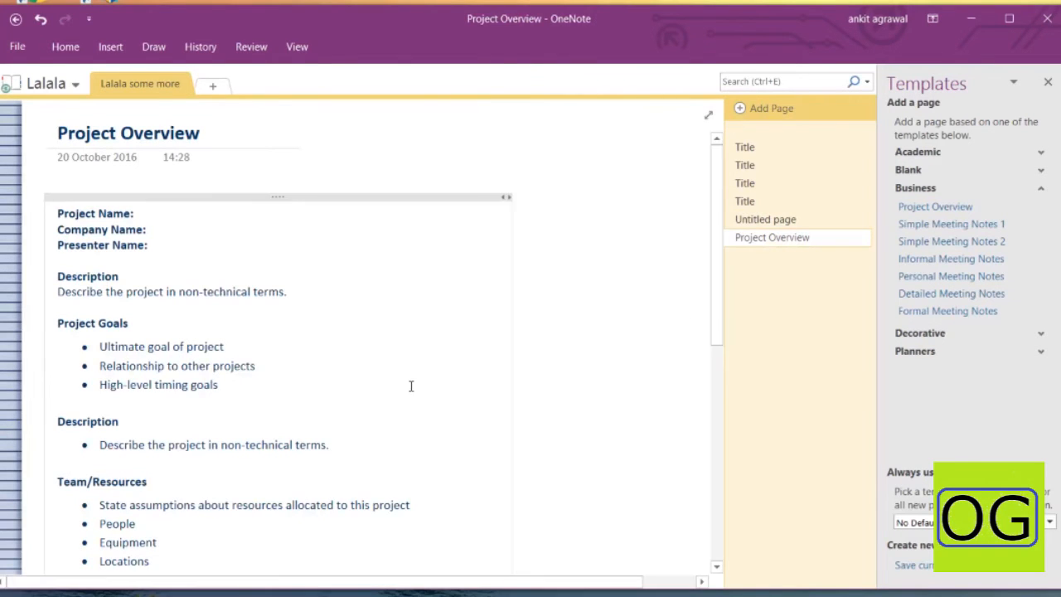
Add a Simple Meeting Notes 1 page and collapse the Decorative templates
scroll(412, 384, down, 8)
scroll(410, 387, down, 2)
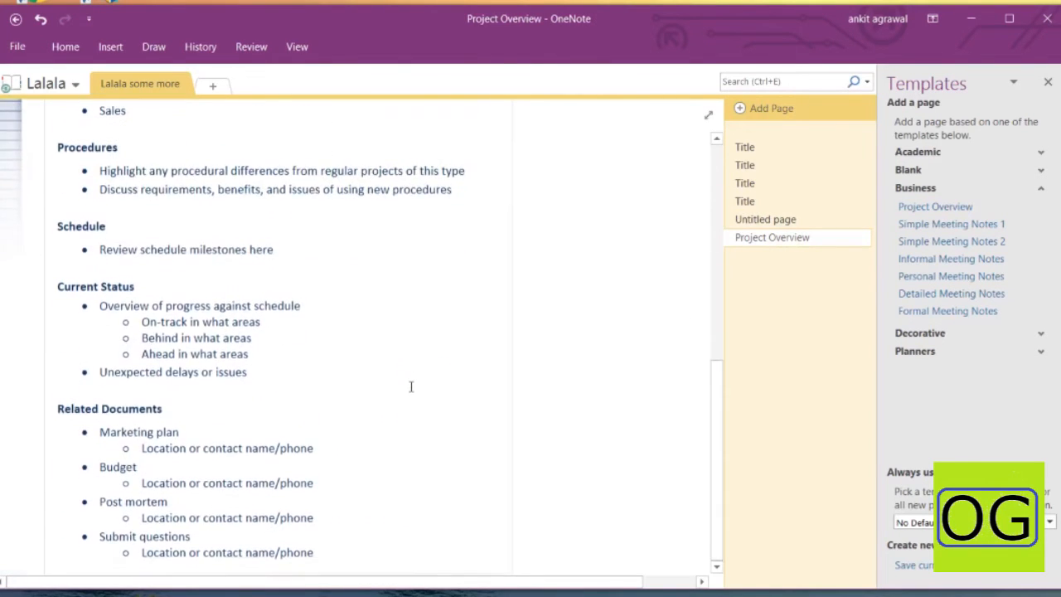
click(953, 225)
scroll(418, 263, down, 3)
scroll(418, 263, up, 3)
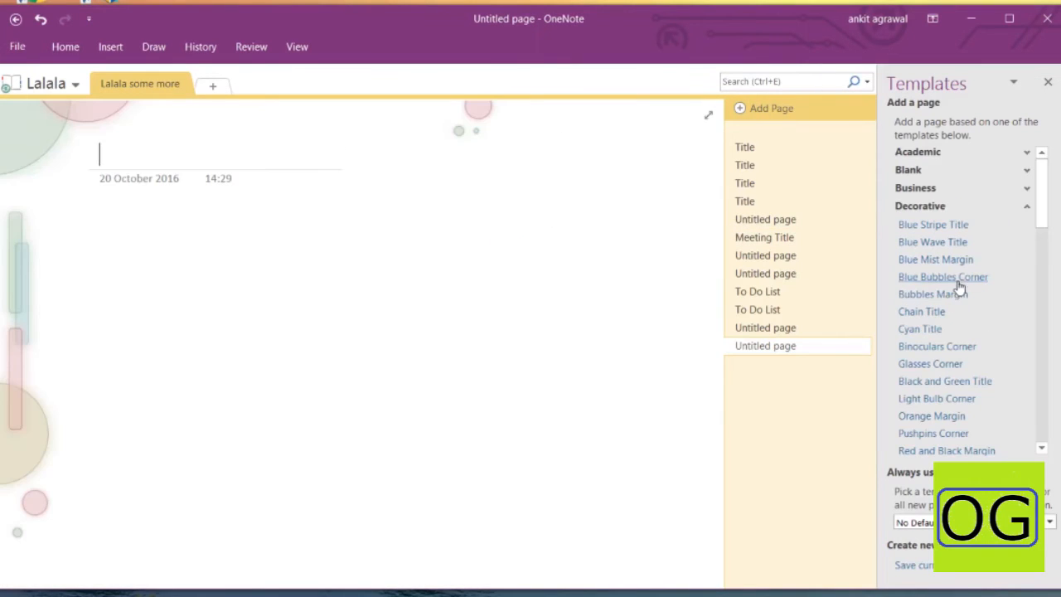
click(992, 209)
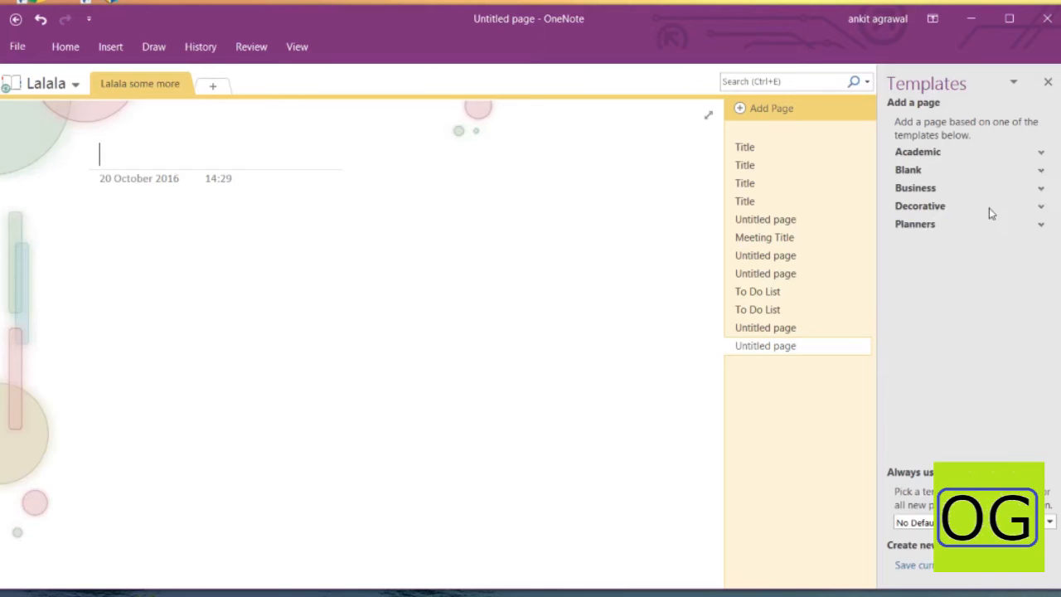
Close the templates panel and title the page 'First Note'
click(1048, 82)
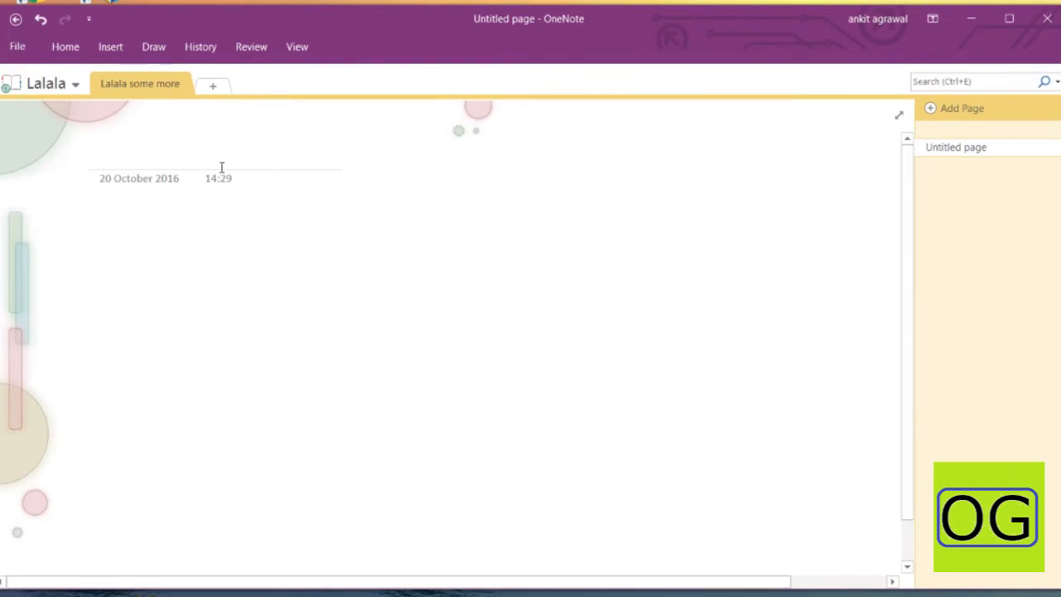
text(f)
key(BackSpace)
text(Fitst)
key(BackSpace)
key(BackSpace)
key(BackSpace)
text(rst note)
key(BackSpace)
key(BackSpace)
key(BackSpace)
key(BackSpace)
text(Note)
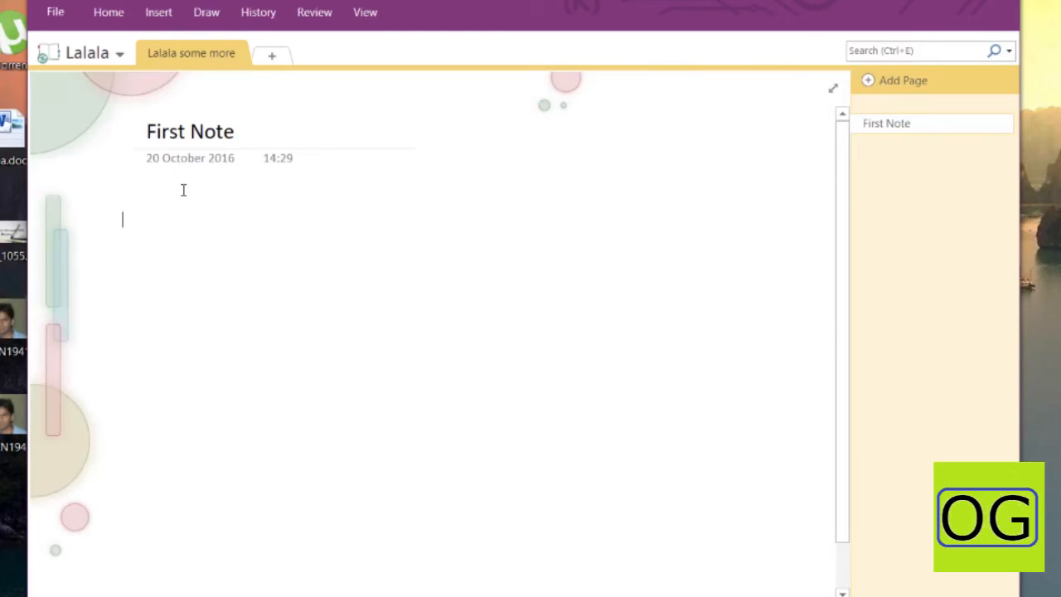
Type the heading 'Quotes from Godfather', add a new line below, and select the heading
text(Q)
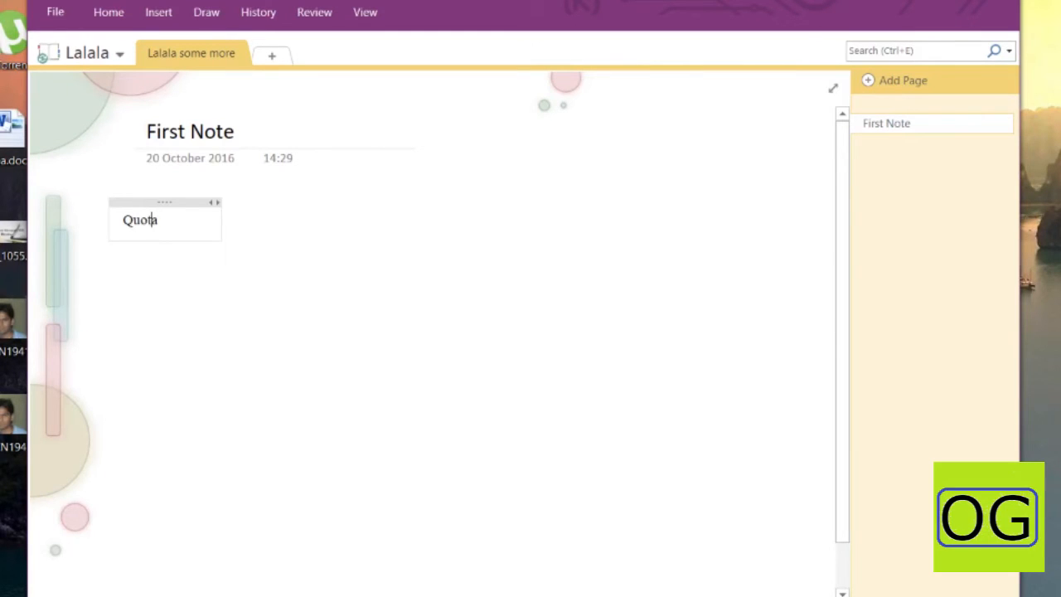
text(uotes from )
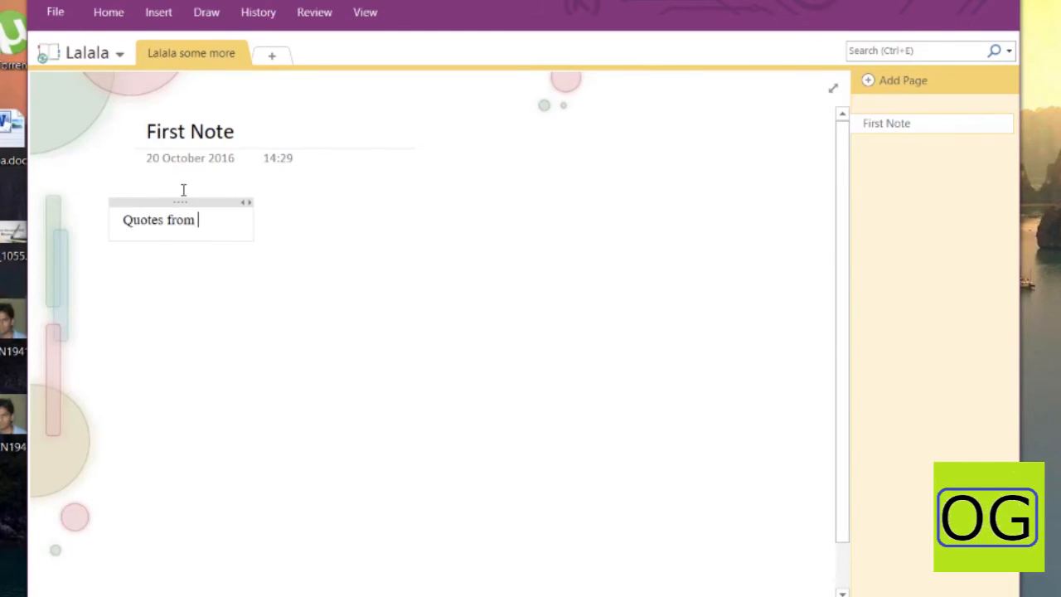
text(Godfaathe)
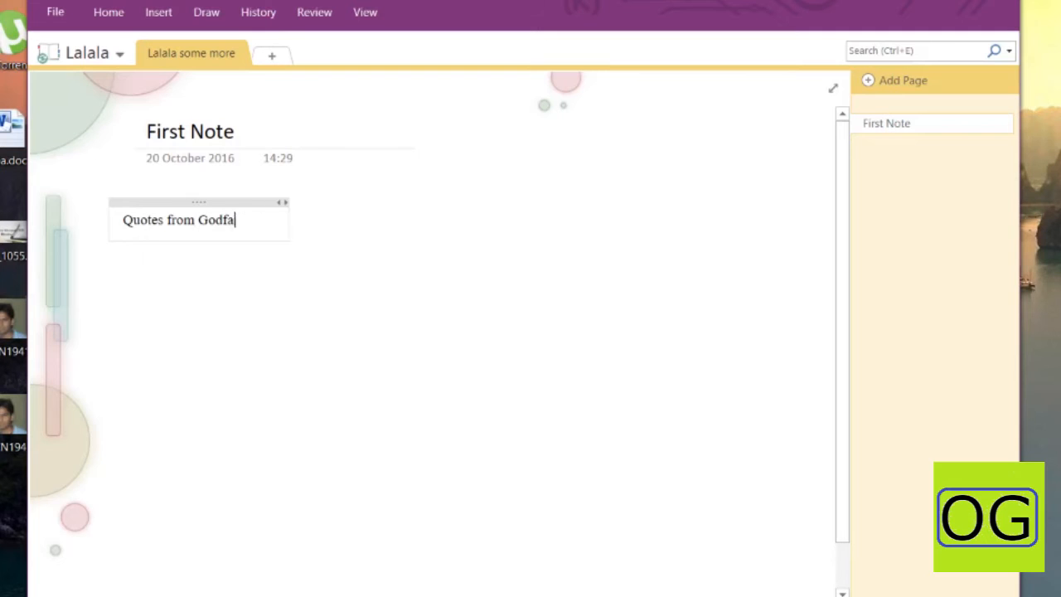
key(BackSpace)
key(BackSpace)
key(BackSpace)
key(BackSpace)
text(the)
key(BackSpace)
text(er)
key(BackSpace)
key(BackSpace)
key(Return)
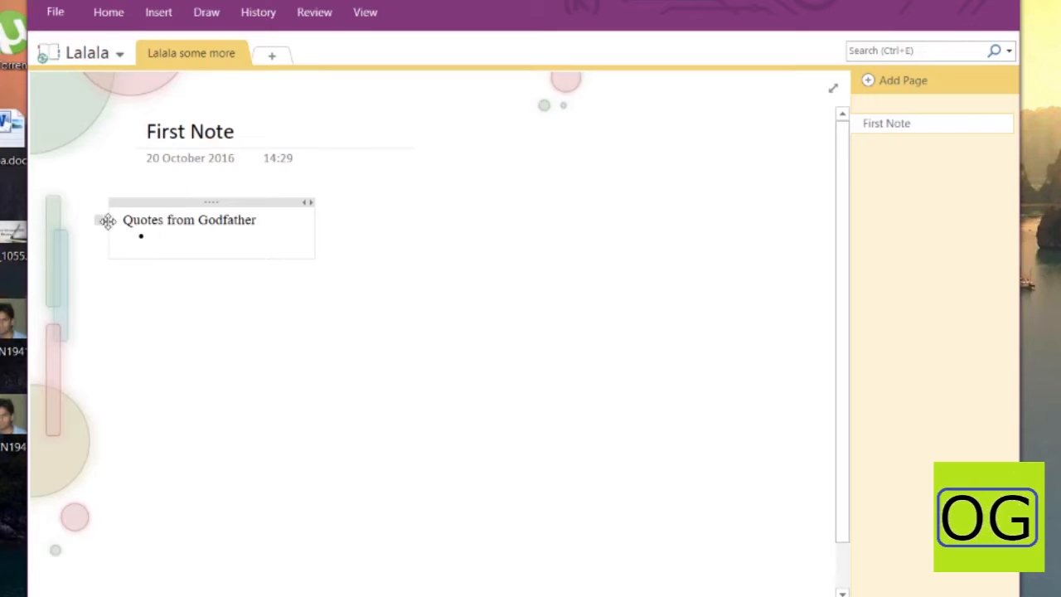
drag(125, 219, 295, 214)
Bold the 'Quotes from Godfather' heading and make the line below a bullet
key(ctrl+b)
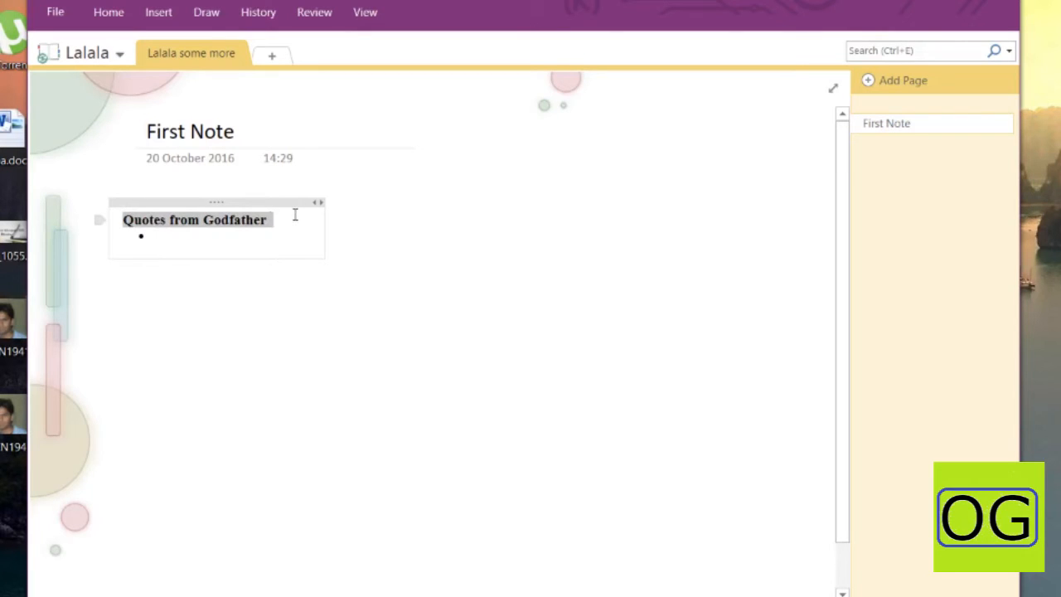
click(275, 233)
key(BackSpace)
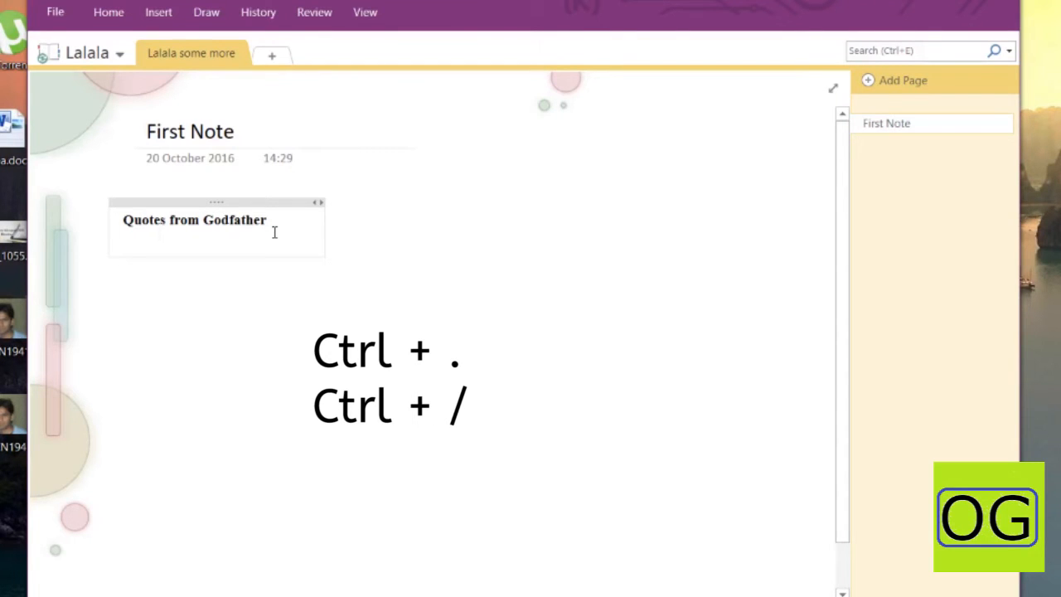
key(ctrl+period)
key(ctrl+slash)
key(ctrl+period)
key(ctrl+slash)
key(ctrl+period)
Add the bullet 'Keep your friend close, but your enemies closer' with nested 'III Part' and 'Michael to Frank'
text(eep)
key(BackSpace)
key(BackSpace)
key(BackSpace)
text(Kee)
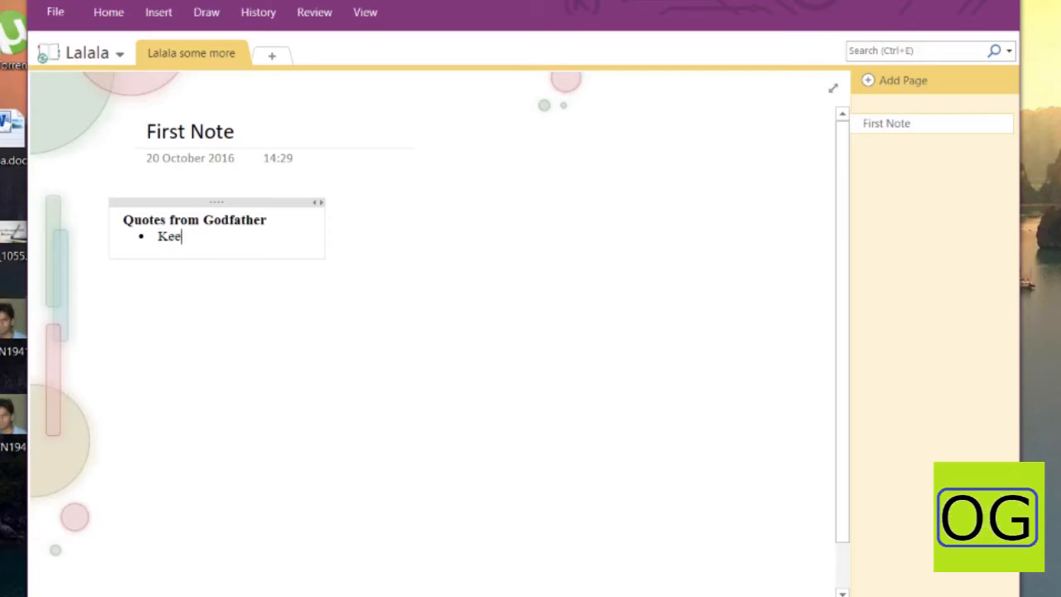
text(p your friend close, but your enemies closer)
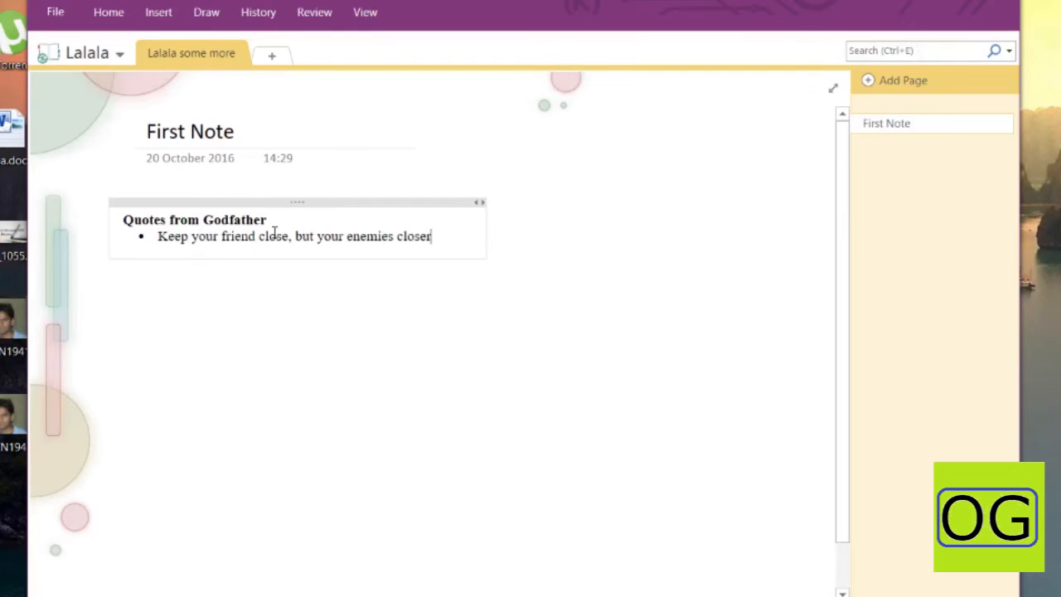
key(Return)
key(Tab)
text(III Part)
key(Return)
key(Tab)
text(Michael to Frank)
Add the numbered quote 'You can kill anyone' with an indented 'II part' sub-item
key(Return)
key(shift+Tab)
key(shift+Tab)
text(1. You can kill anyone)
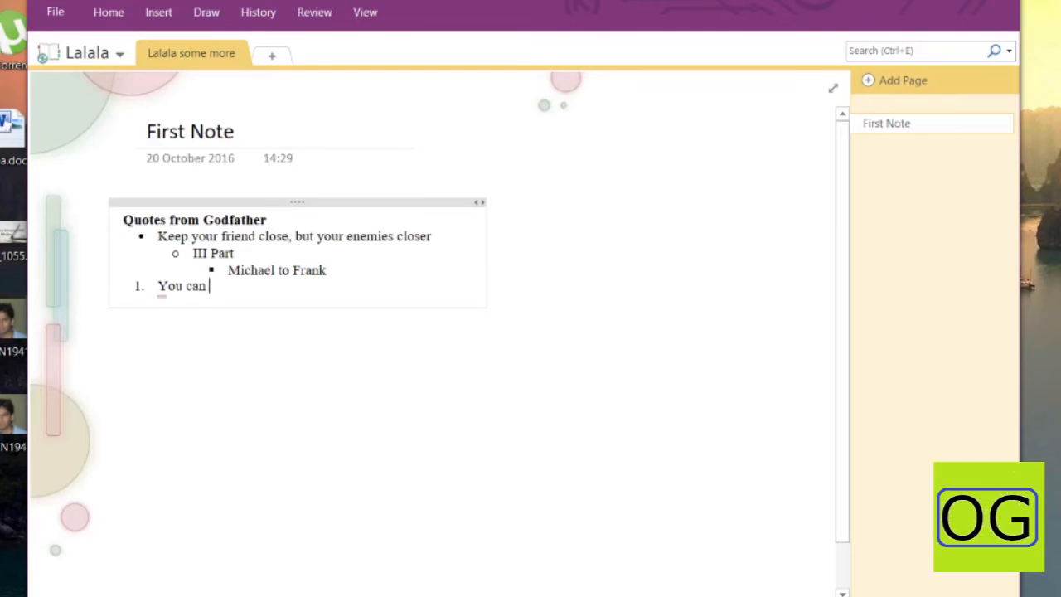
key(Return)
key(BackSpace)
key(Tab)
text(II part)
key(Return)
key(Tab)
Add 'Michael to Tom' under II part and tag the first quote To Do, Important and Question
text(Michael to Tom)
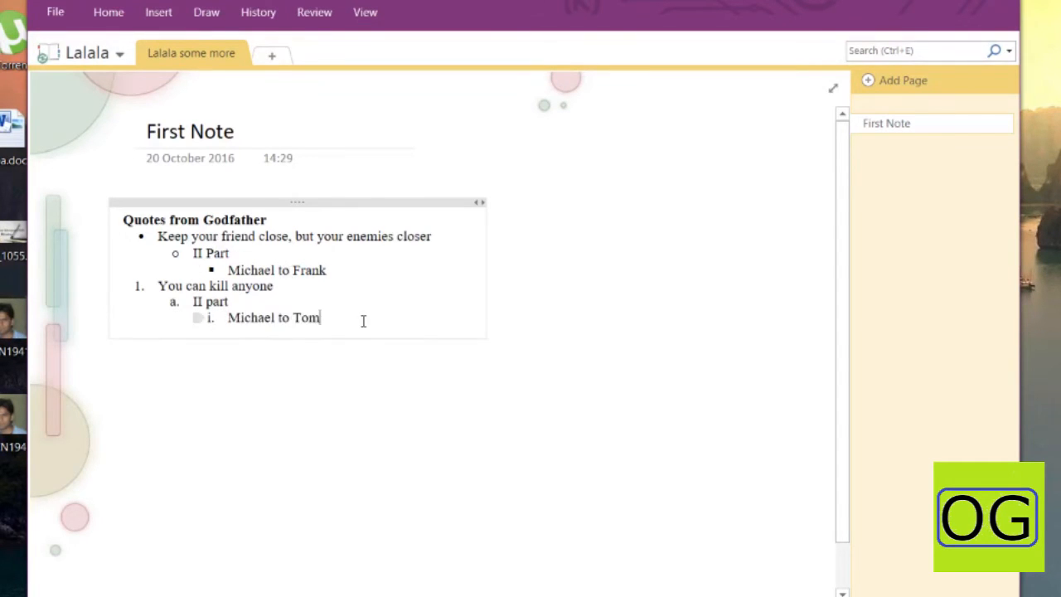
drag(362, 317, 134, 299)
click(158, 237)
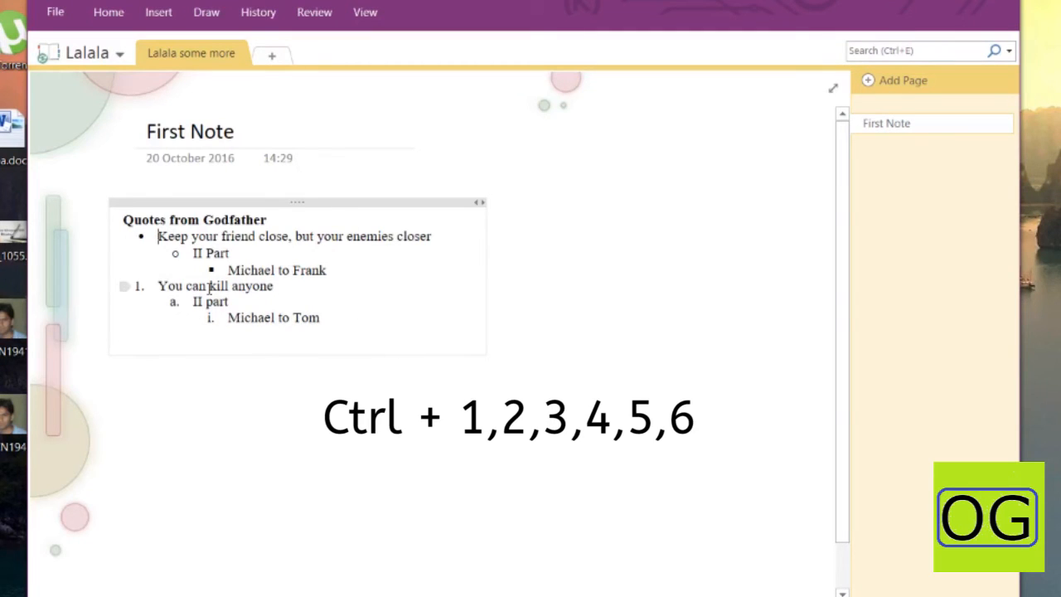
key(ctrl+1)
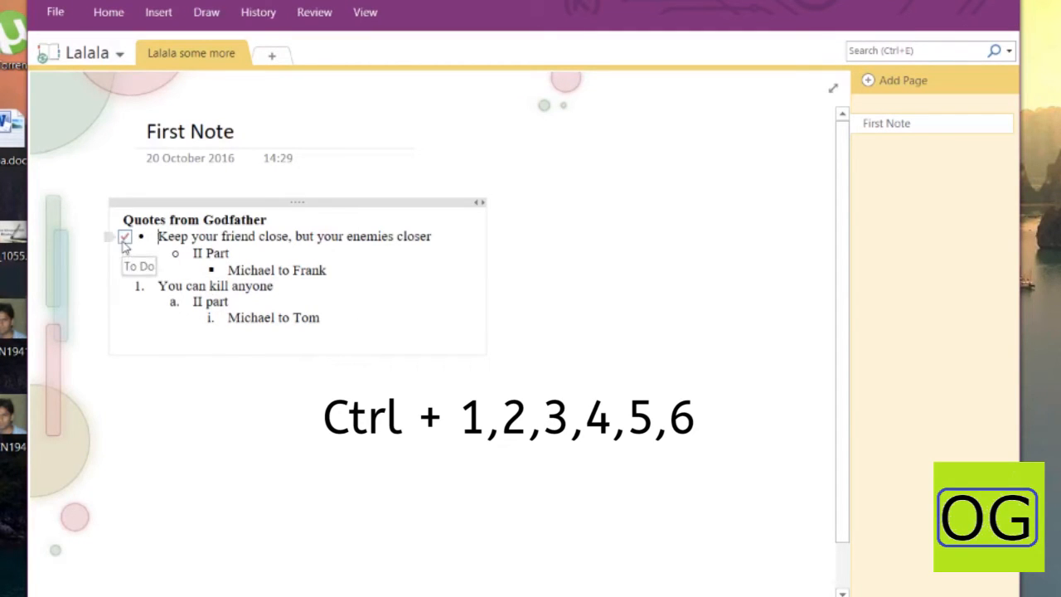
key(ctrl+2)
key(ctrl+3)
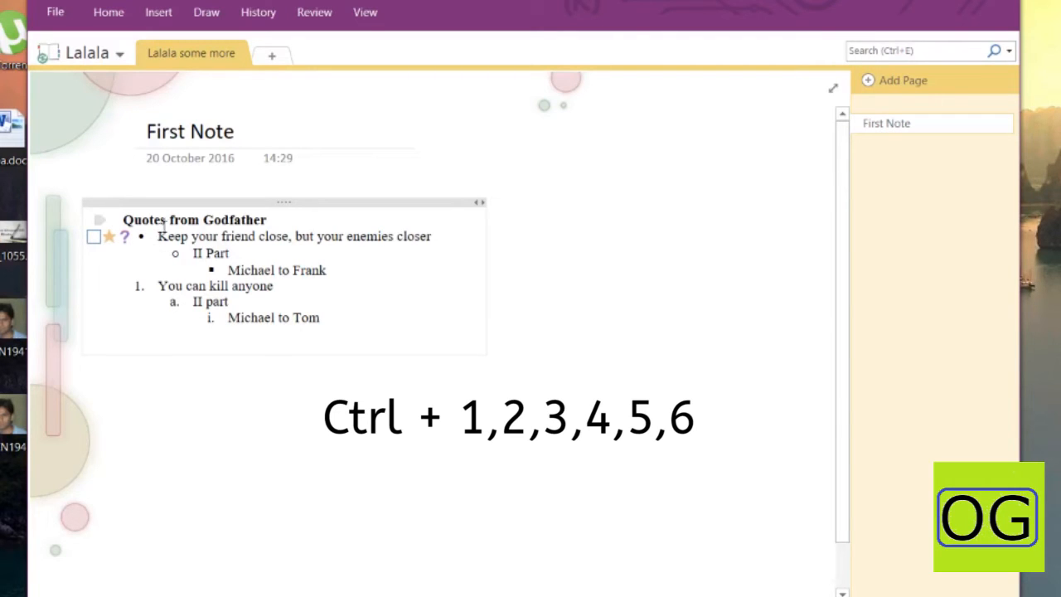
Tag the first quote with Highlight, Contact and Address, then shift the note to the right
key(Down)
key(ctrl+4)
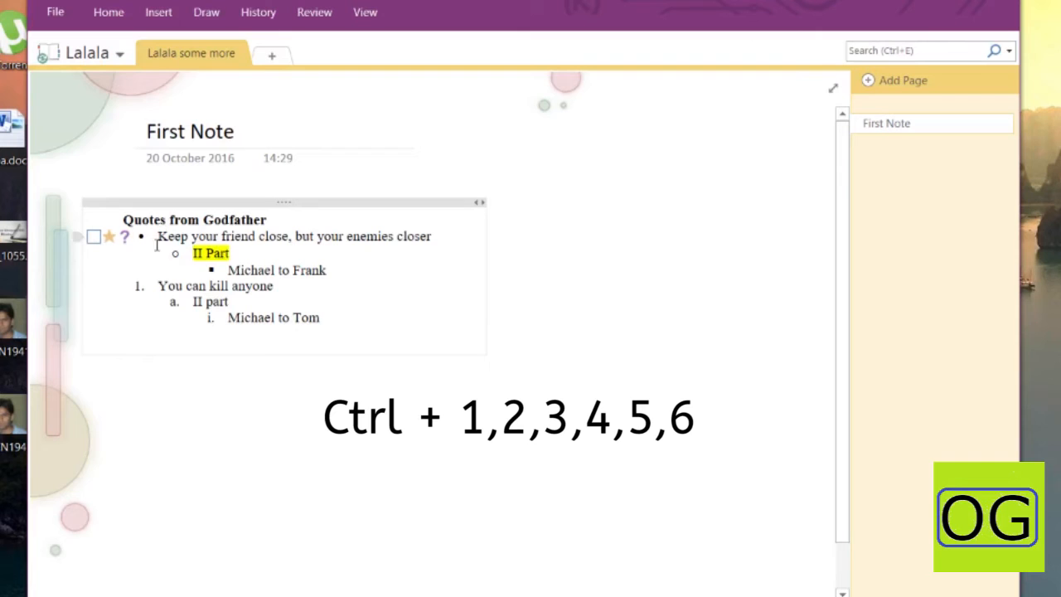
key(ctrl+4)
click(154, 236)
key(ctrl+4)
key(ctrl+4)
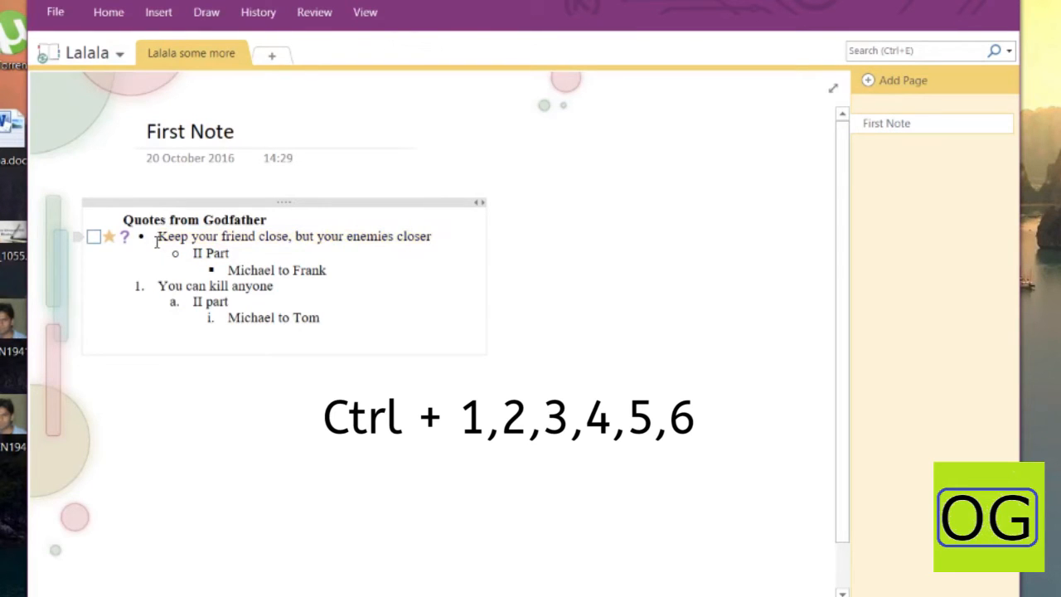
key(ctrl+5)
key(ctrl+5)
key(ctrl+6)
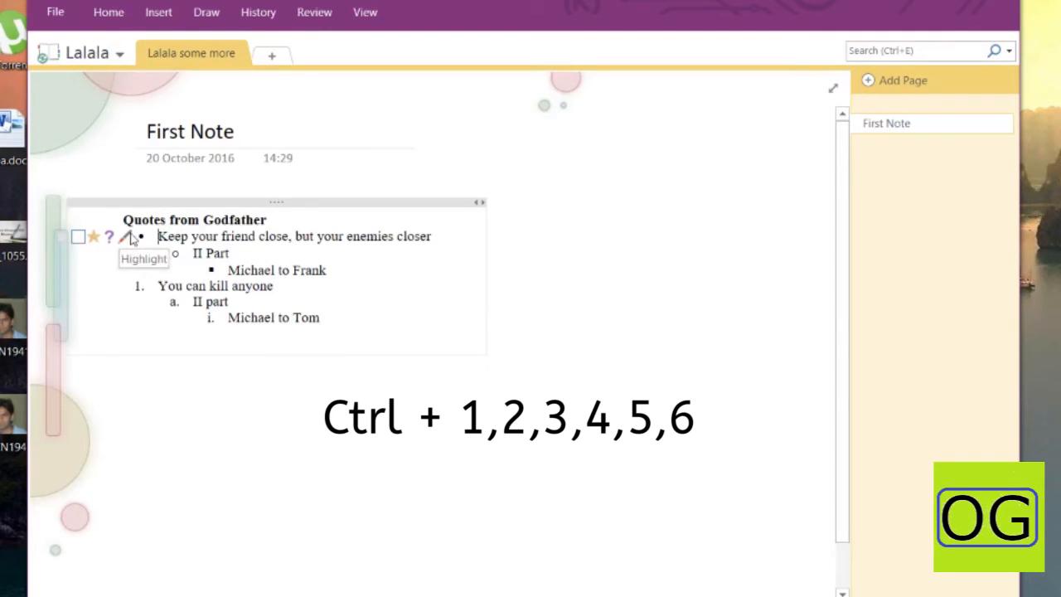
key(ctrl+7)
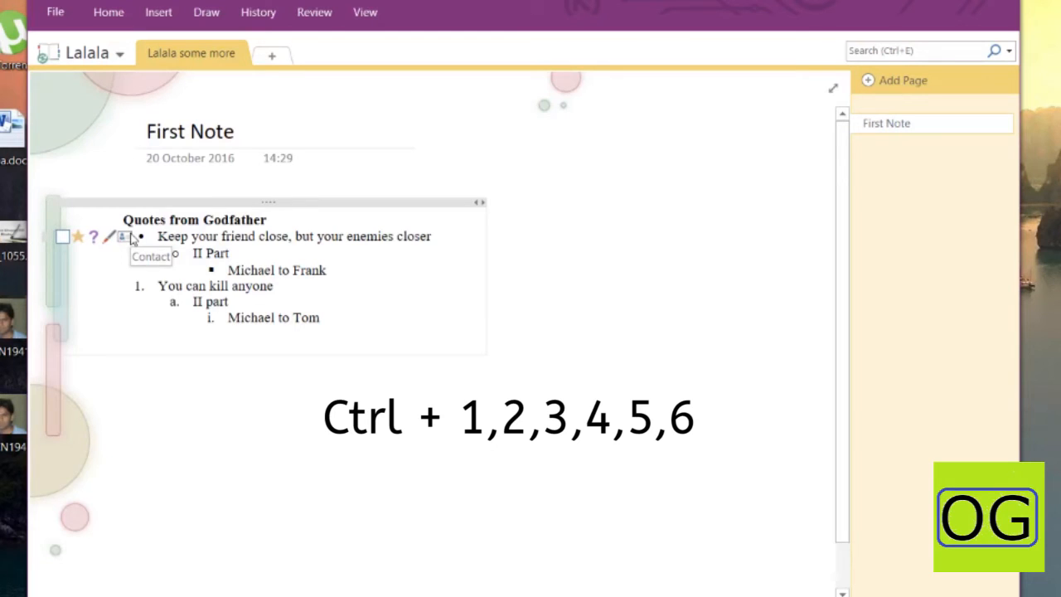
key(ctrl+8)
drag(365, 206, 458, 205)
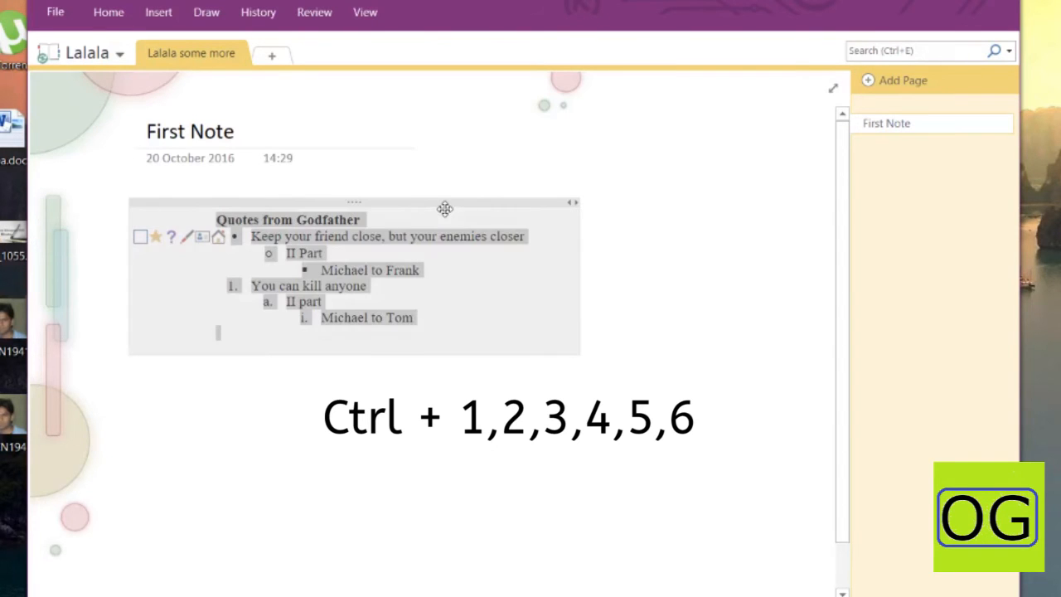
click(379, 207)
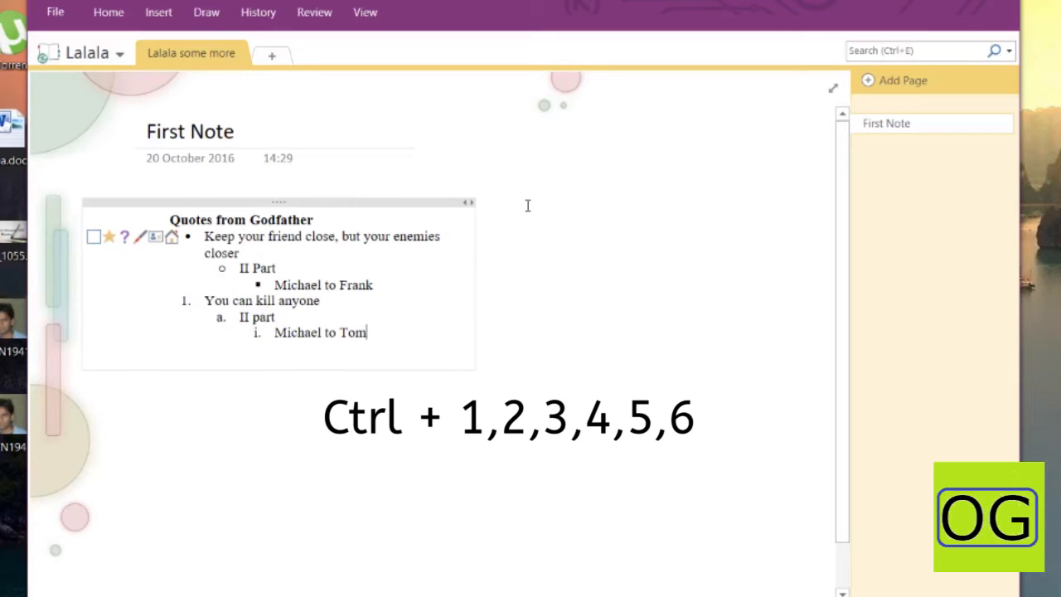
Start a new note headed 'Quotes from Art of War' with a bullet line beneath it
click(527, 206)
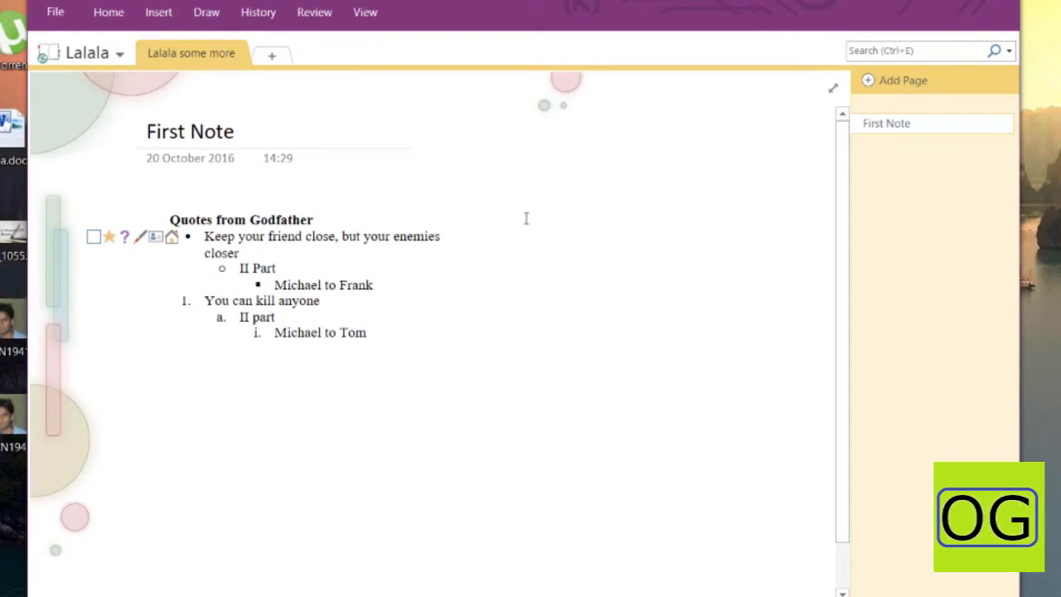
text(From)
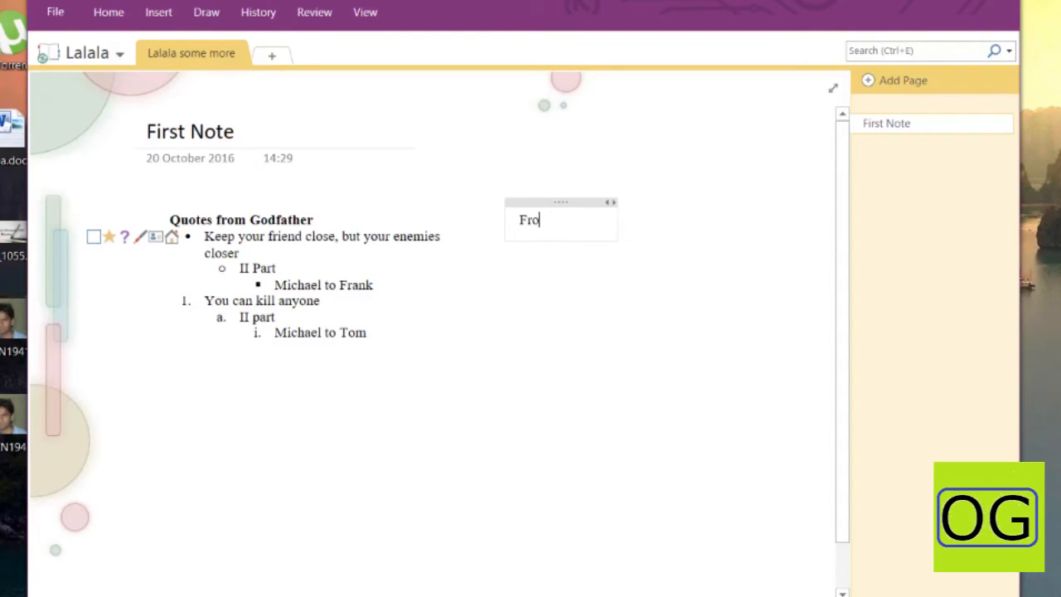
key(BackSpace)
key(BackSpace)
key(BackSpace)
key(BackSpace)
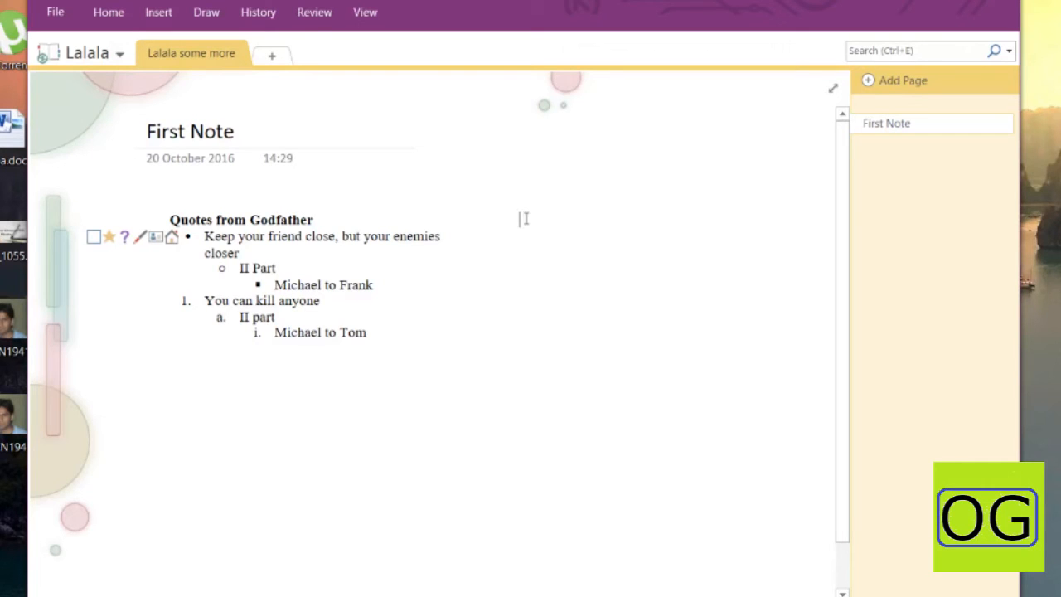
text(Qoutes )
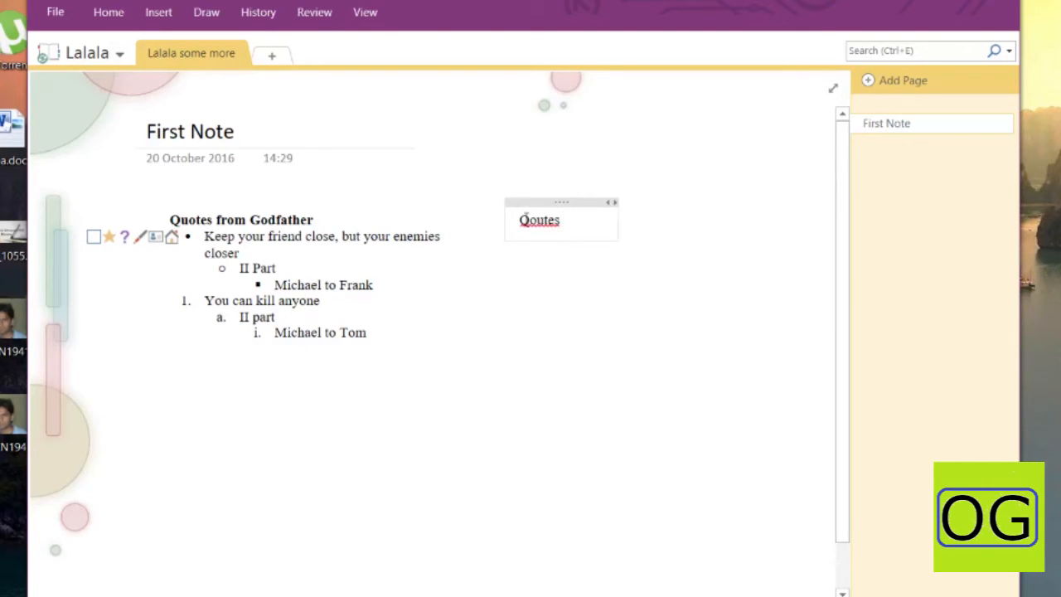
text(from)
key(BackSpace)
key(BackSpace)
key(BackSpace)
key(BackSpace)
key(BackSpace)
key(BackSpace)
key(BackSpace)
key(BackSpace)
key(BackSpace)
text(uotes from Art of War)
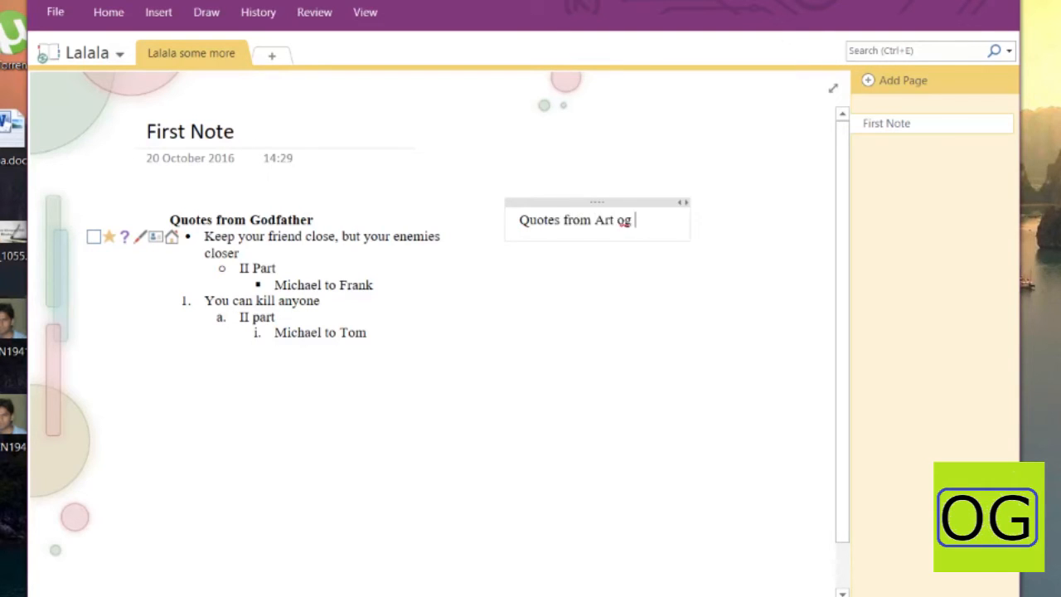
key(Return)
key(ctrl+period)
Reposition and widen the Art of War note to the right of the Godfather note
mouse_move(572, 203)
mouse_down()
mouse_move(576, 403)
mouse_move(571, 189)
mouse_move(571, 201)
mouse_up()
drag(712, 220, 817, 223)
drag(476, 255, 553, 255)
drag(606, 204, 677, 207)
Enter the bullet 'Every battle is won before its faught' and nudge the Godfather note left
click(658, 240)
text(very butt)
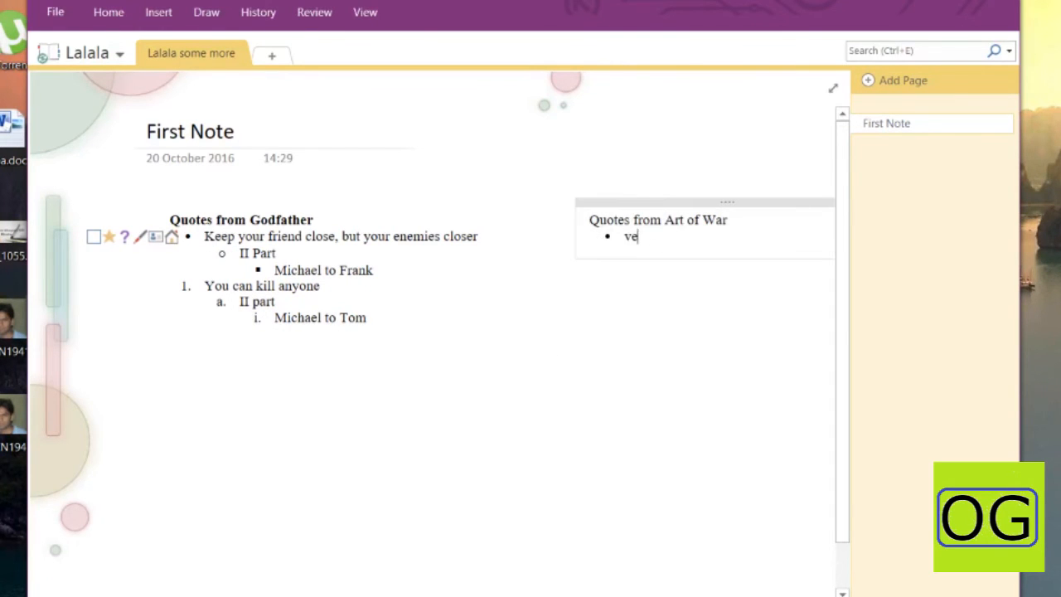
key(BackSpace)
key(BackSpace)
key(BackSpace)
key(BackSpace)
key(BackSpace)
key(BackSpace)
key(BackSpace)
key(BackSpace)
key(BackSpace)
text(Every battle is won before its faught)
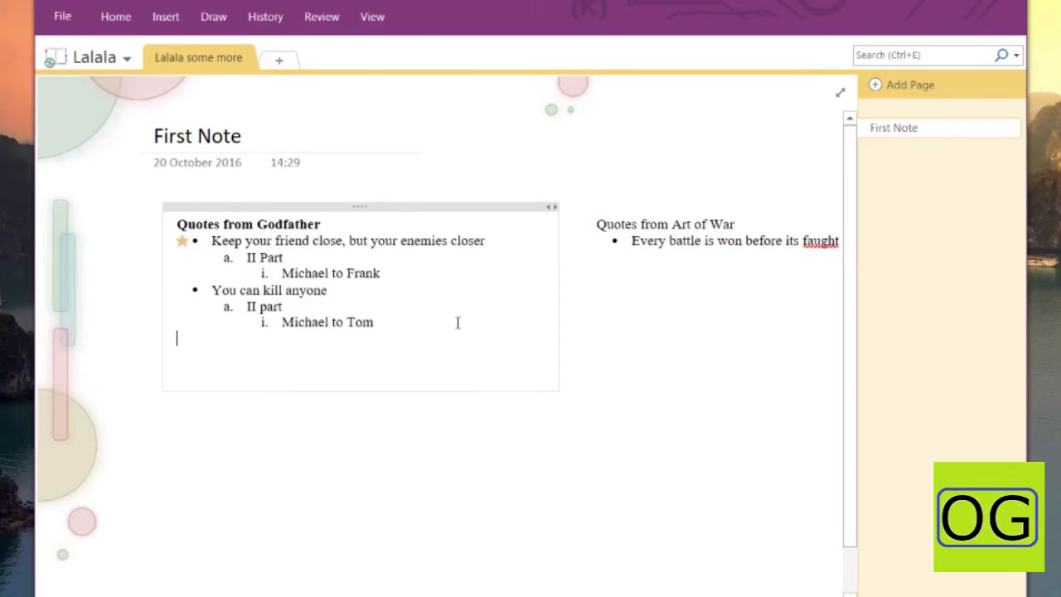
mouse_move(405, 206)
mouse_down()
mouse_move(367, 206)
mouse_move(391, 206)
mouse_up()
Enlarge the Brando Godfather image preview and capture a Win+Shift+S clipping of it
click(597, 253)
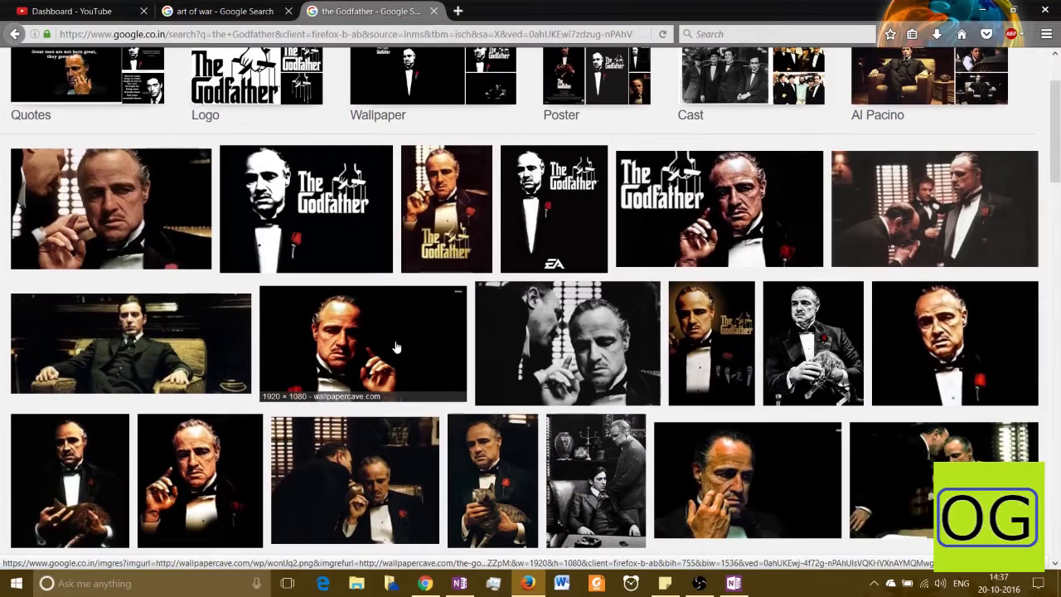
scroll(396, 348, down, 5)
scroll(396, 348, up, 2)
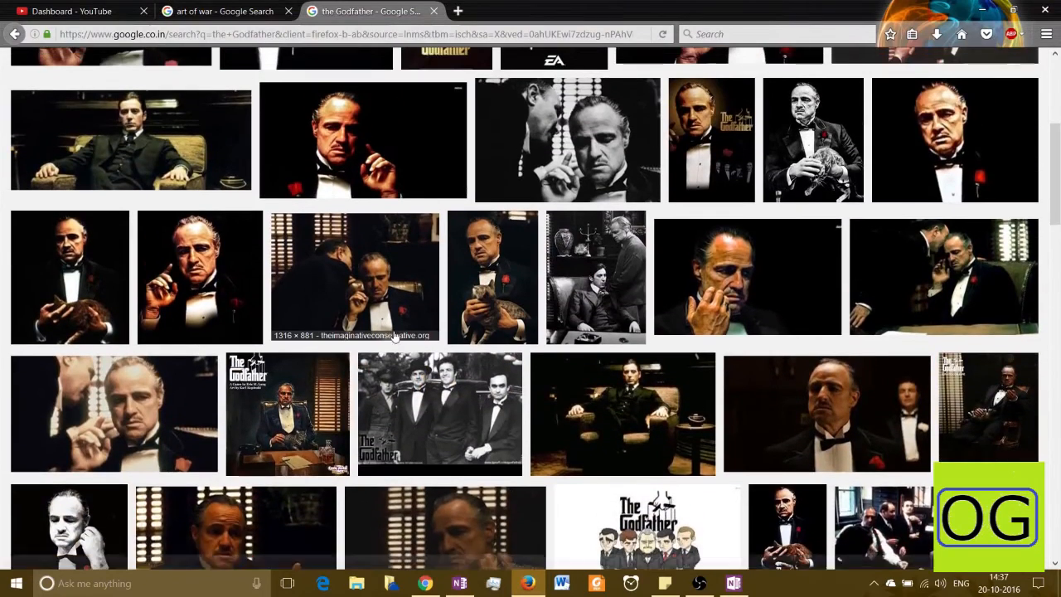
scroll(381, 290, up, 2)
click(379, 286)
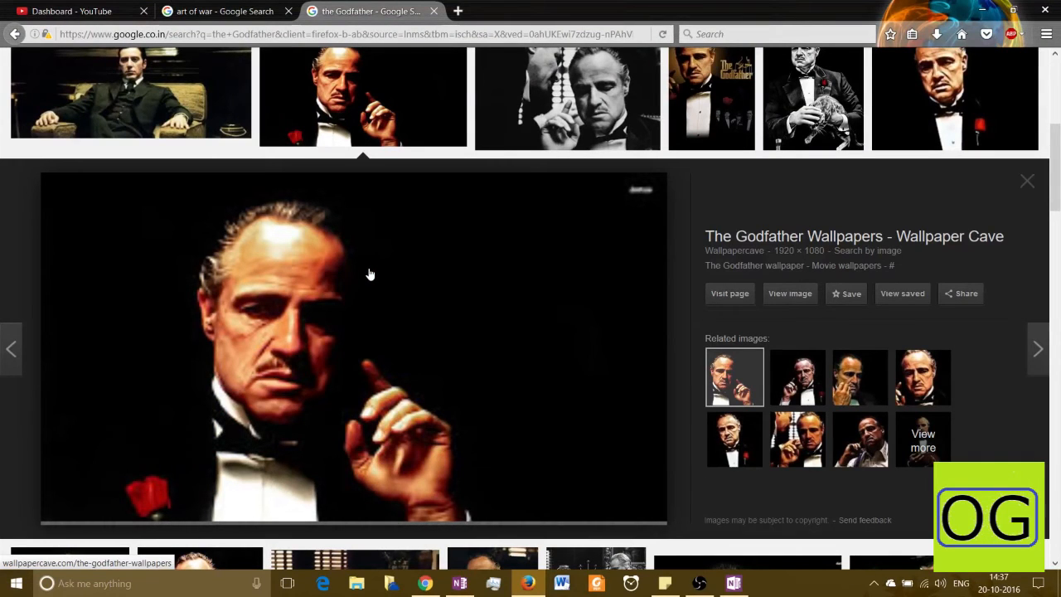
key(super+shift+s)
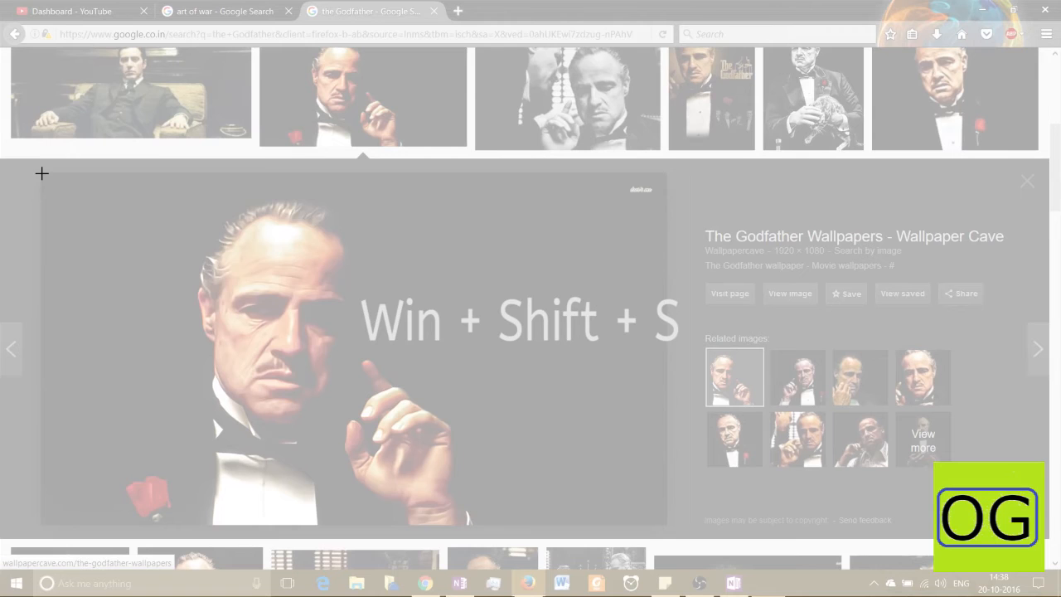
drag(42, 173, 669, 525)
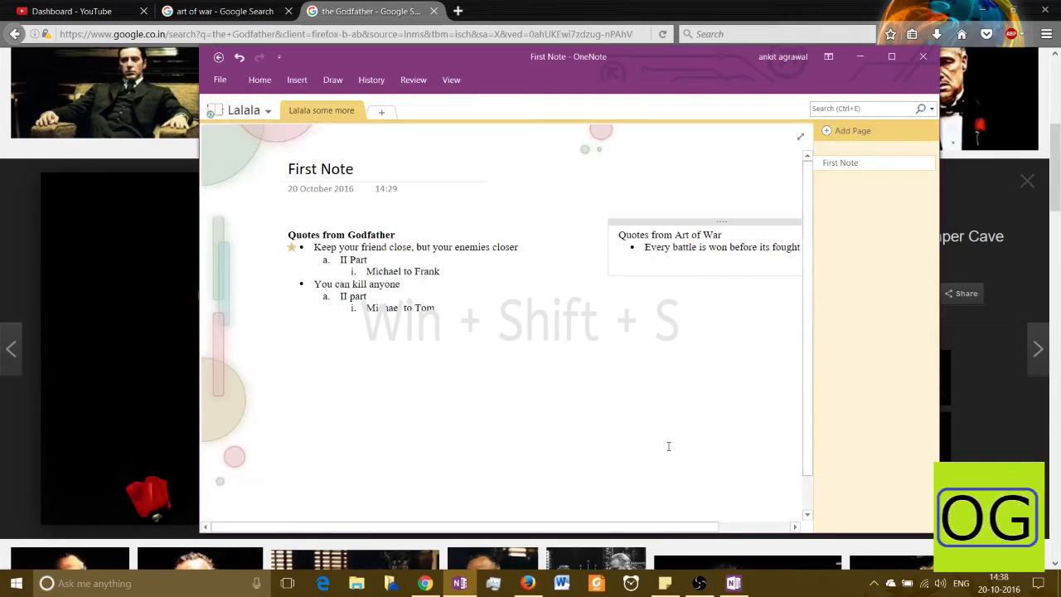
Paste the Godfather clipping below the Godfather quotes and shrink it
click(422, 338)
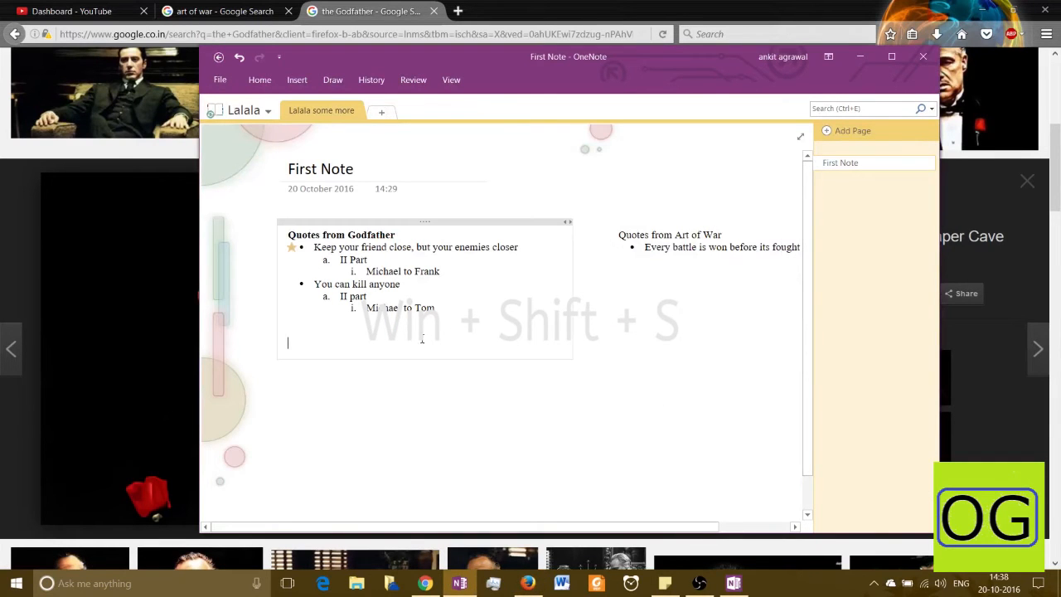
key(ctrl+v)
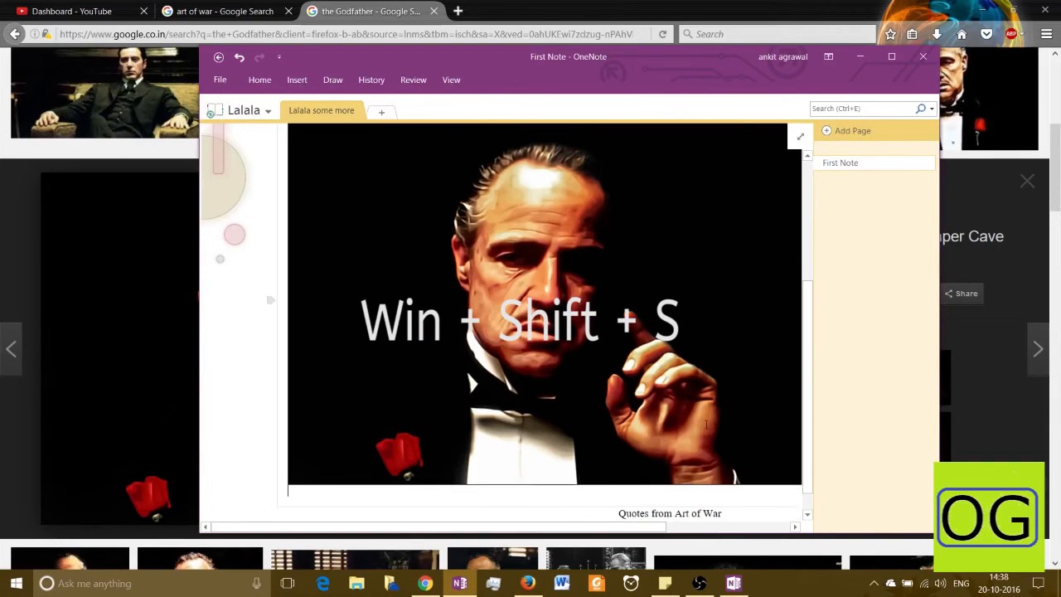
drag(632, 535, 756, 537)
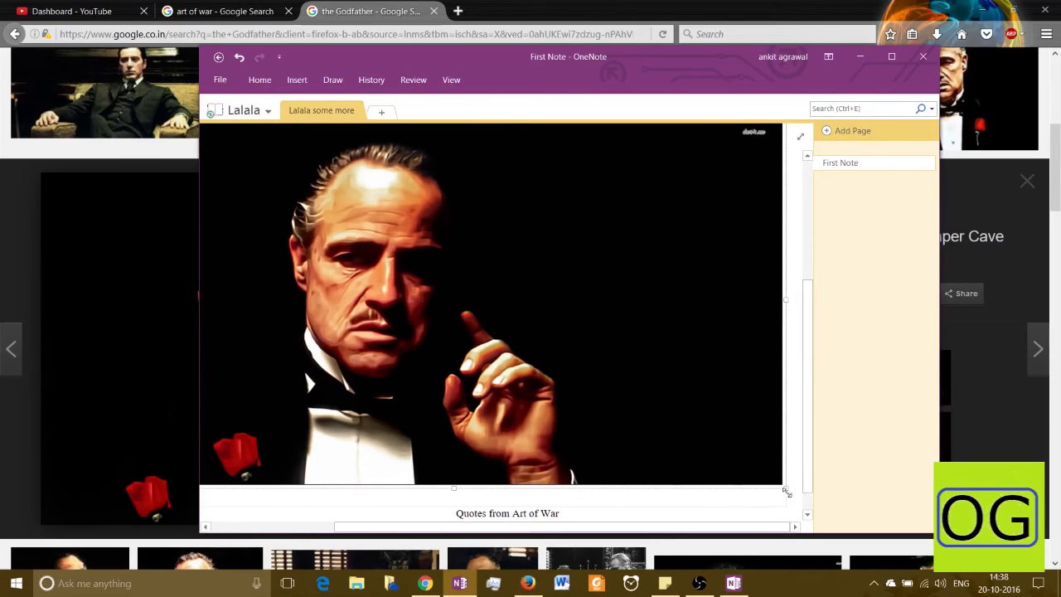
drag(727, 446, 385, 216)
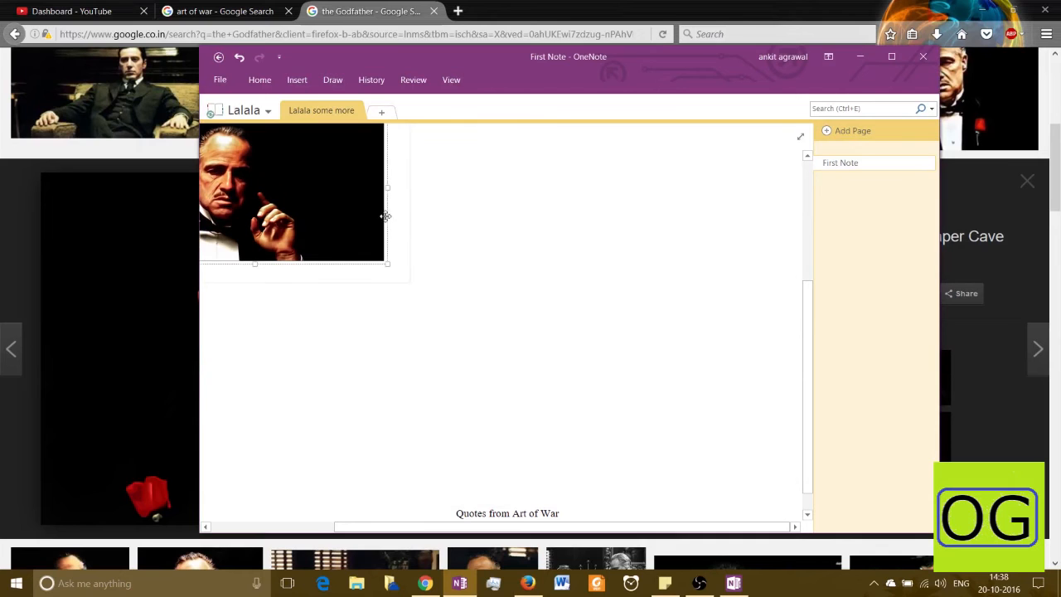
Move the Art of War quotes up alongside the Godfather picture
drag(483, 528, 389, 528)
drag(649, 501, 629, 174)
scroll(618, 265, up, 3)
scroll(618, 265, up, 1)
drag(644, 386, 641, 217)
click(421, 286)
Select the Godfather picture, then briefly open and dismiss the search suggestions
click(406, 410)
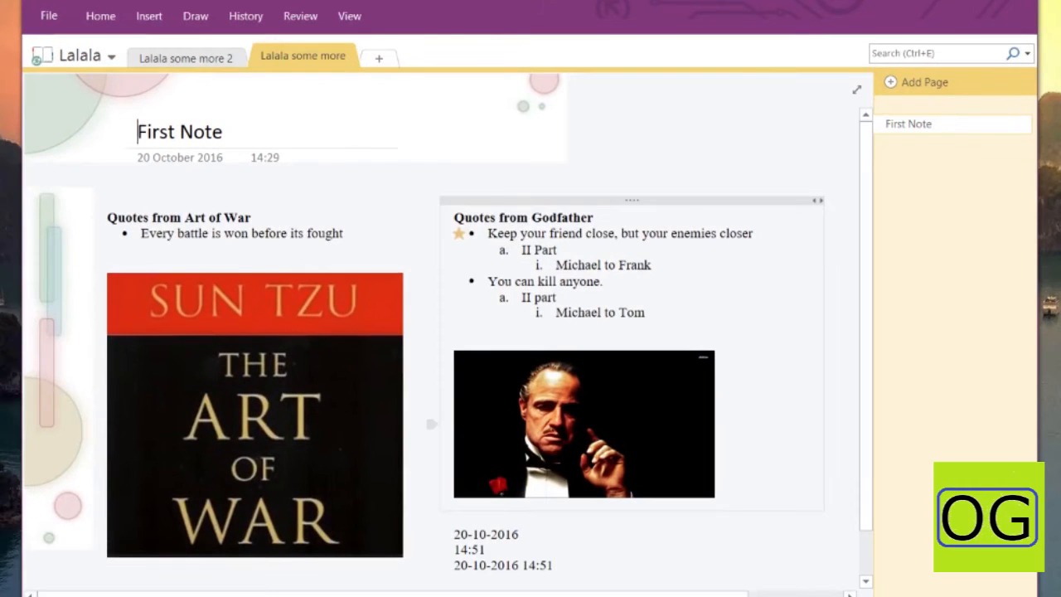
click(896, 53)
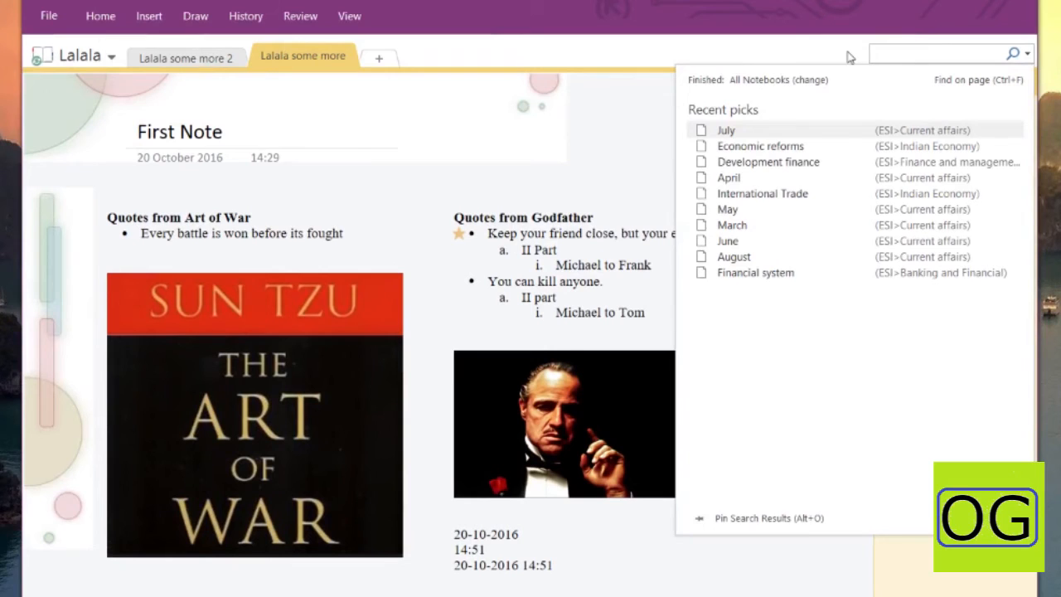
click(575, 235)
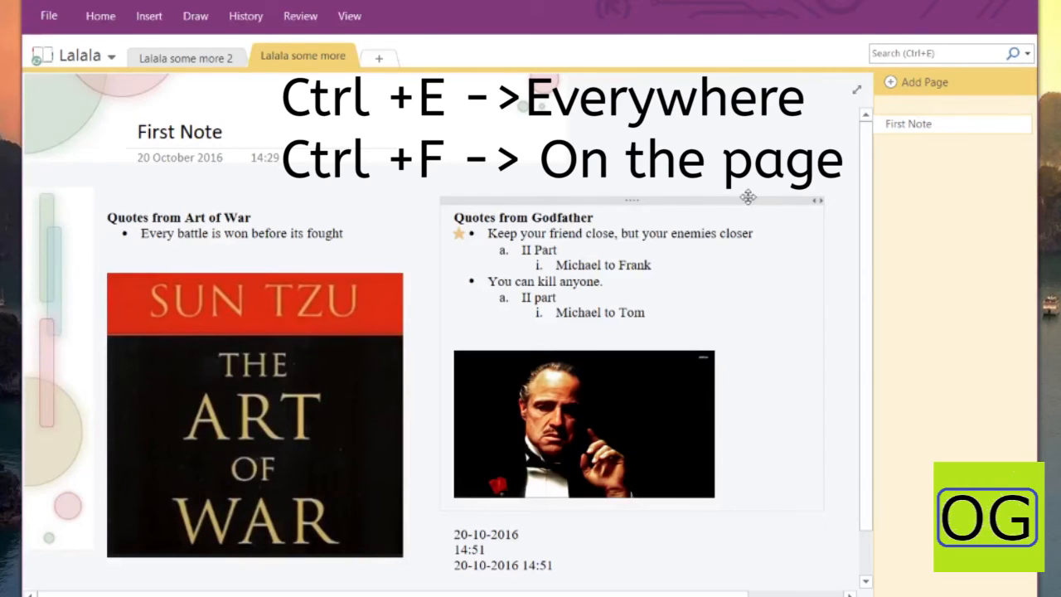
Shift the Godfather notes right and switch First Note to full-page view
drag(727, 197, 772, 199)
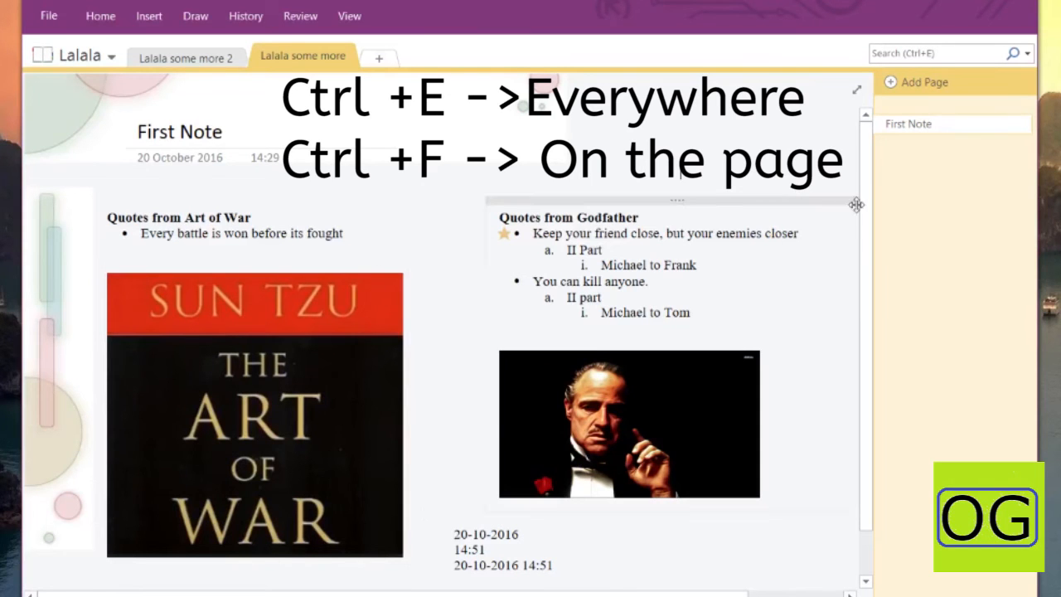
drag(664, 596, 759, 595)
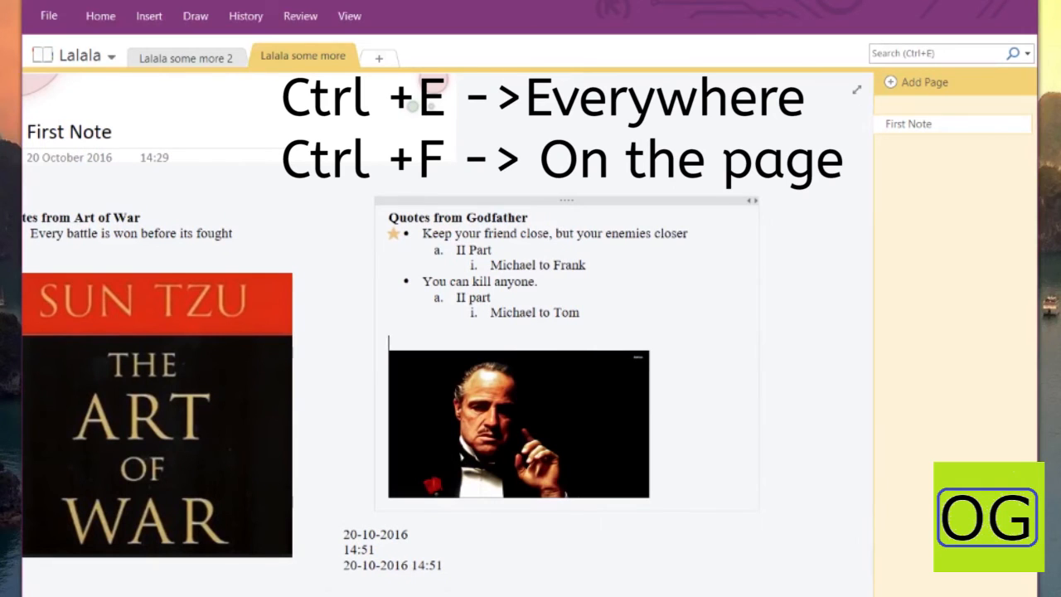
click(858, 91)
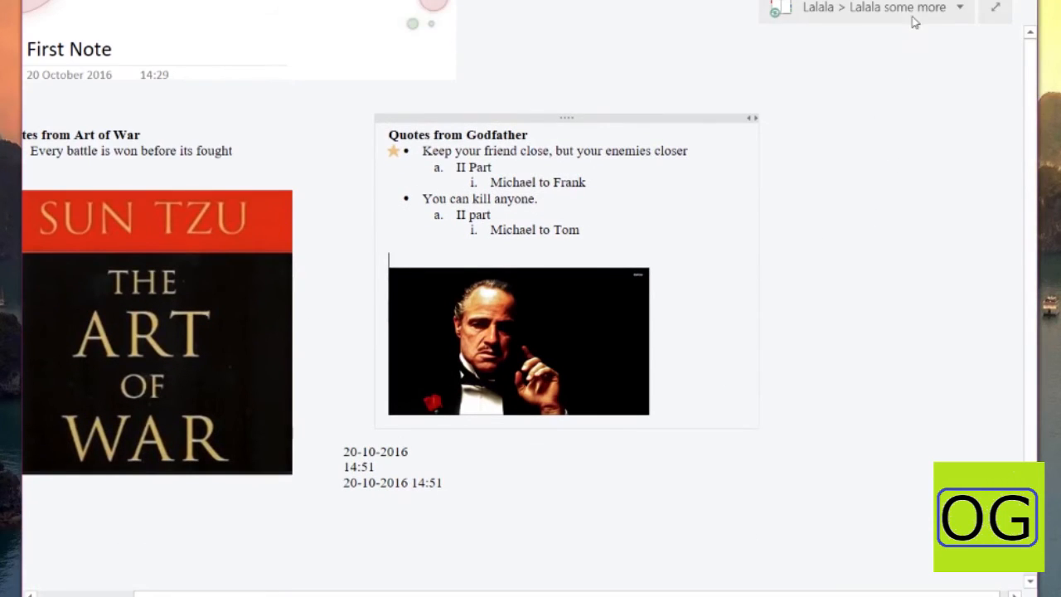
click(917, 9)
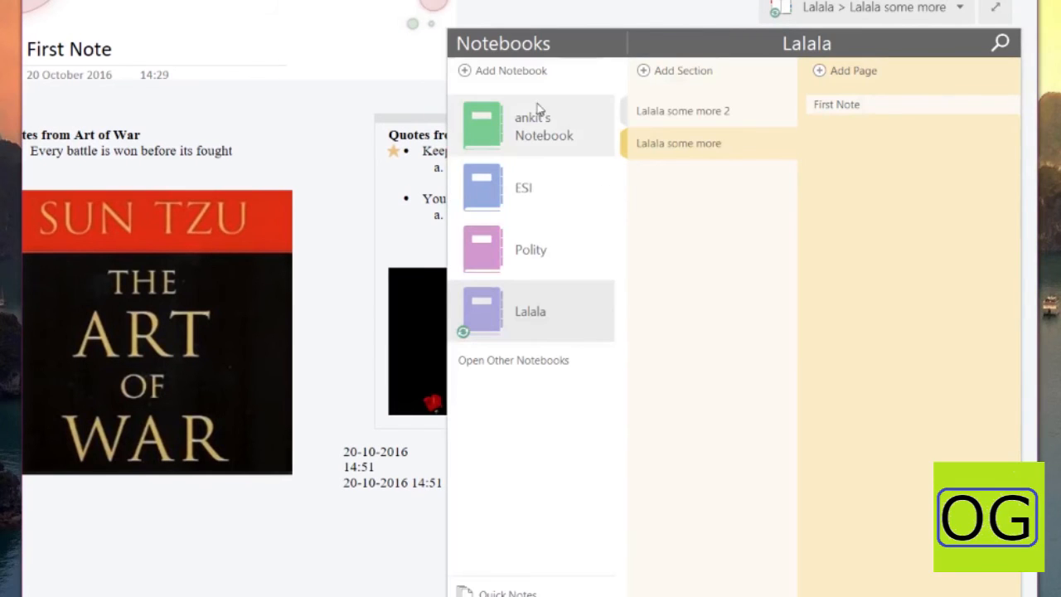
click(545, 141)
click(539, 187)
click(535, 267)
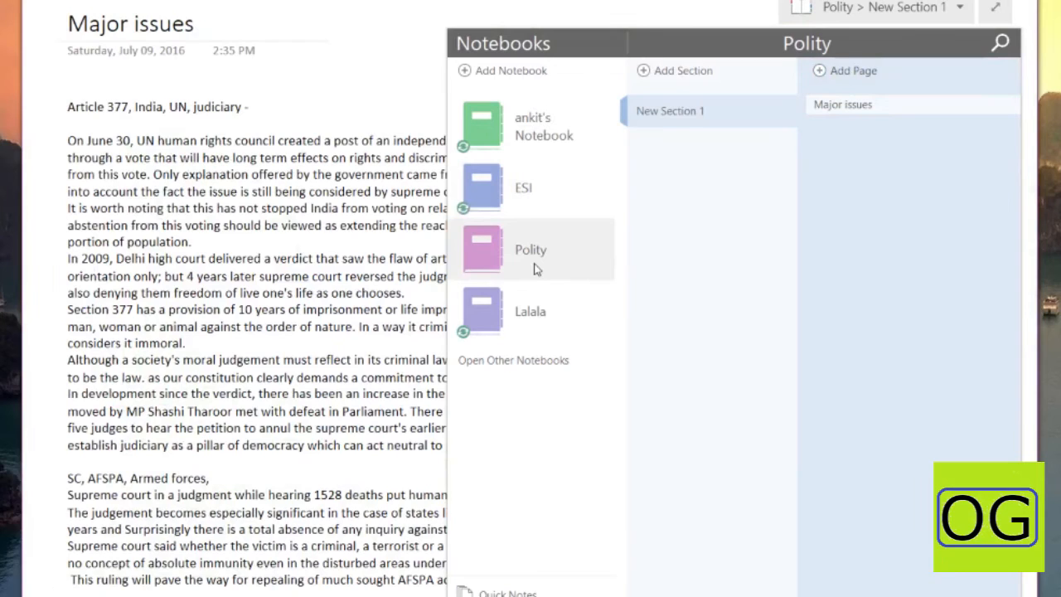
click(534, 320)
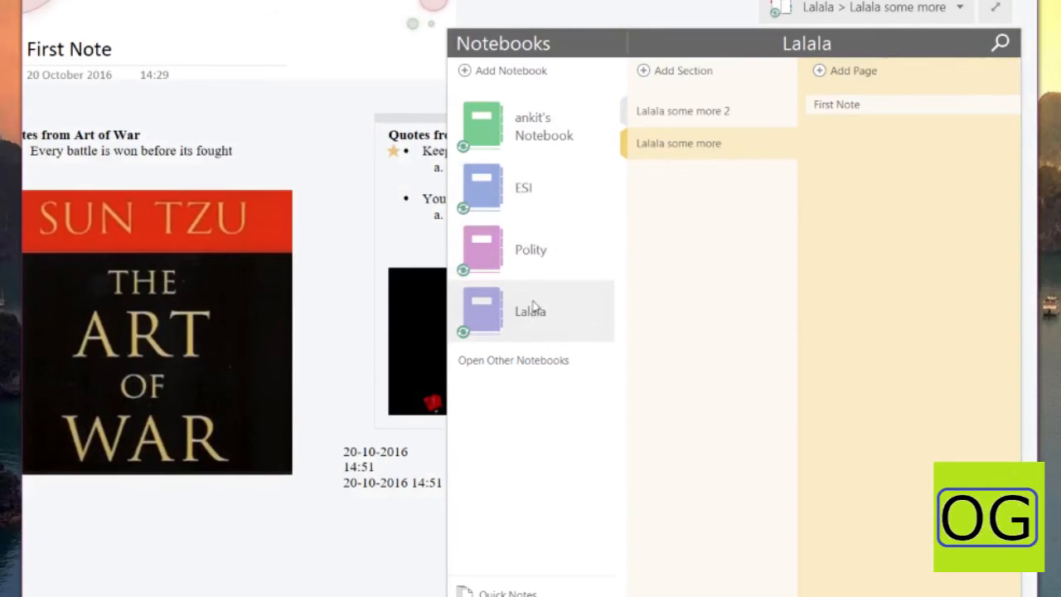
click(675, 111)
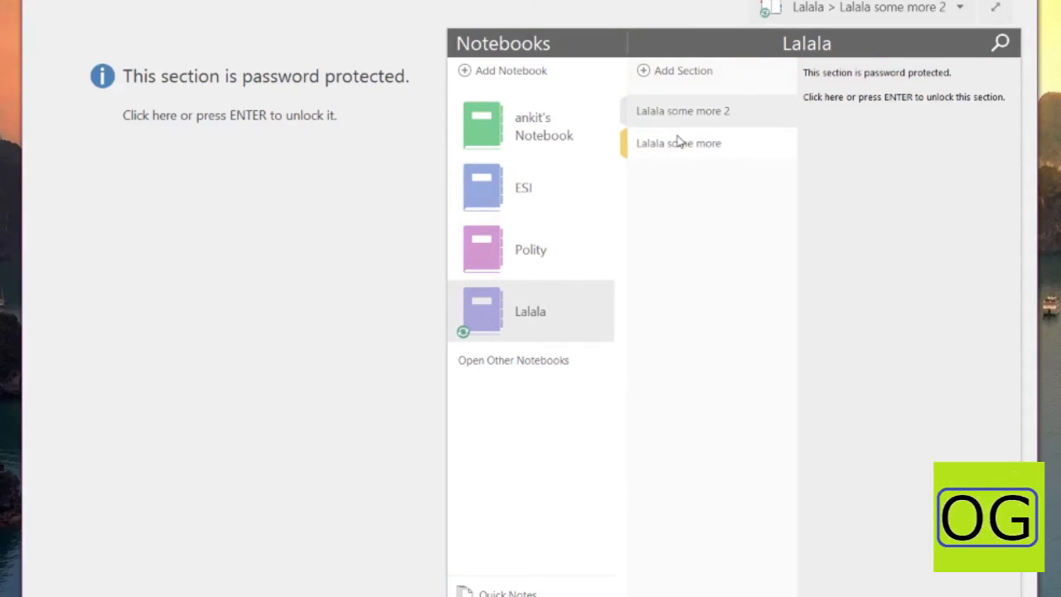
click(678, 143)
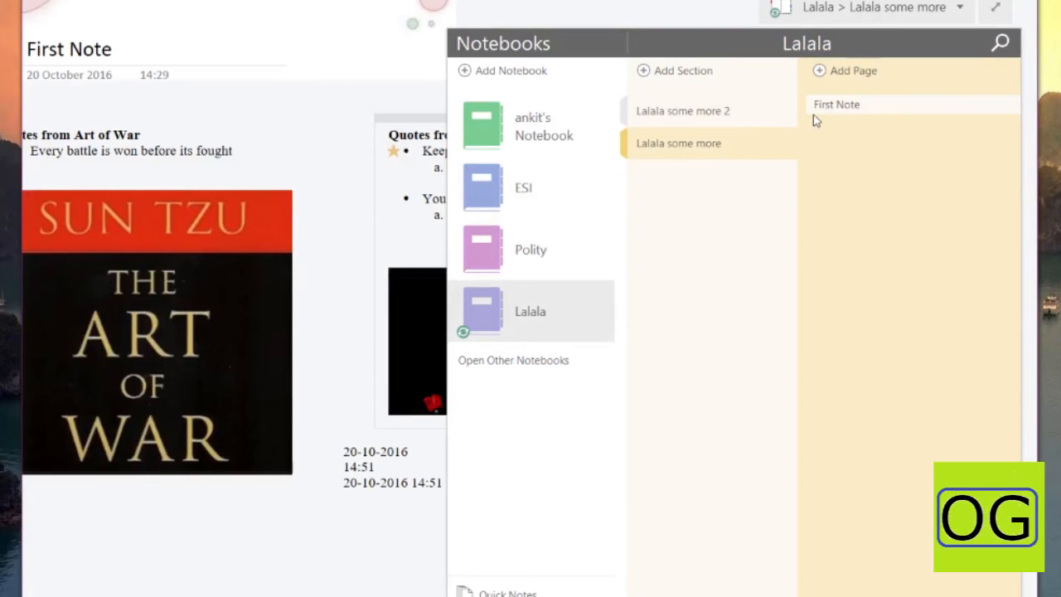
click(844, 108)
click(407, 221)
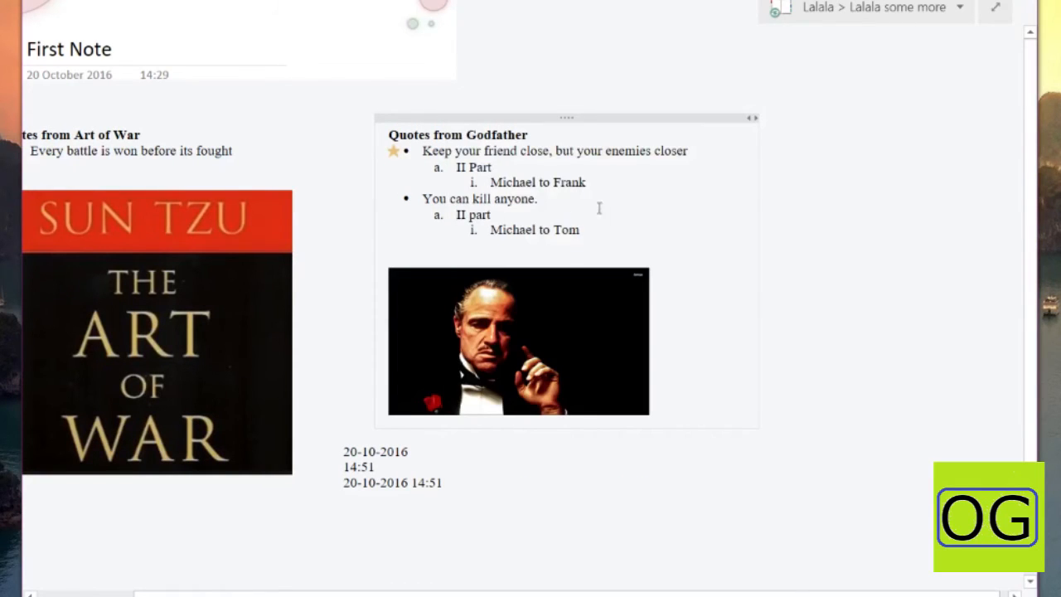
Exit full-page view and move the Godfather notes back to the left
click(997, 9)
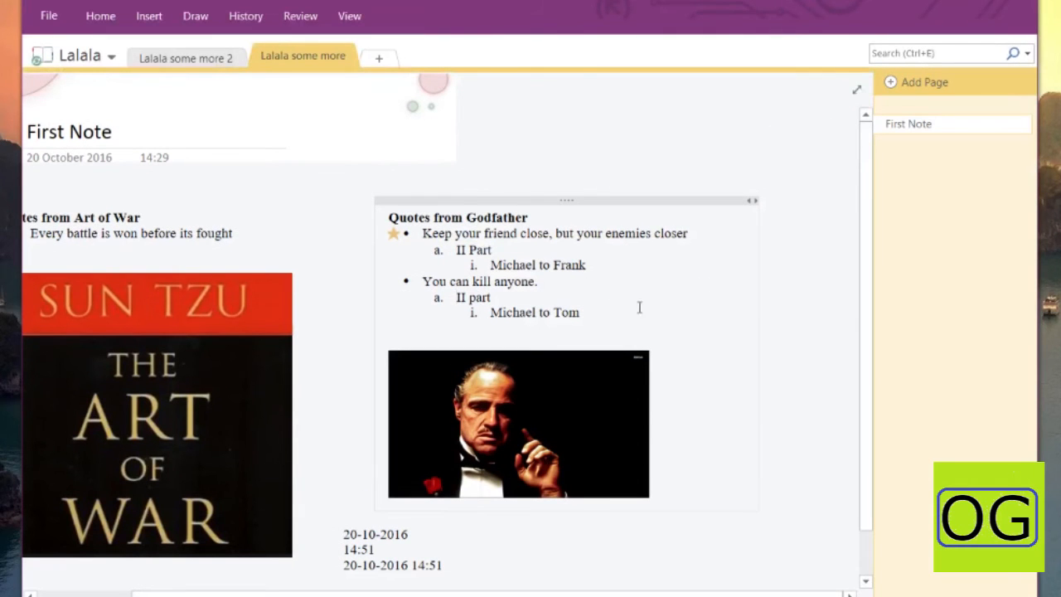
drag(398, 595, 302, 595)
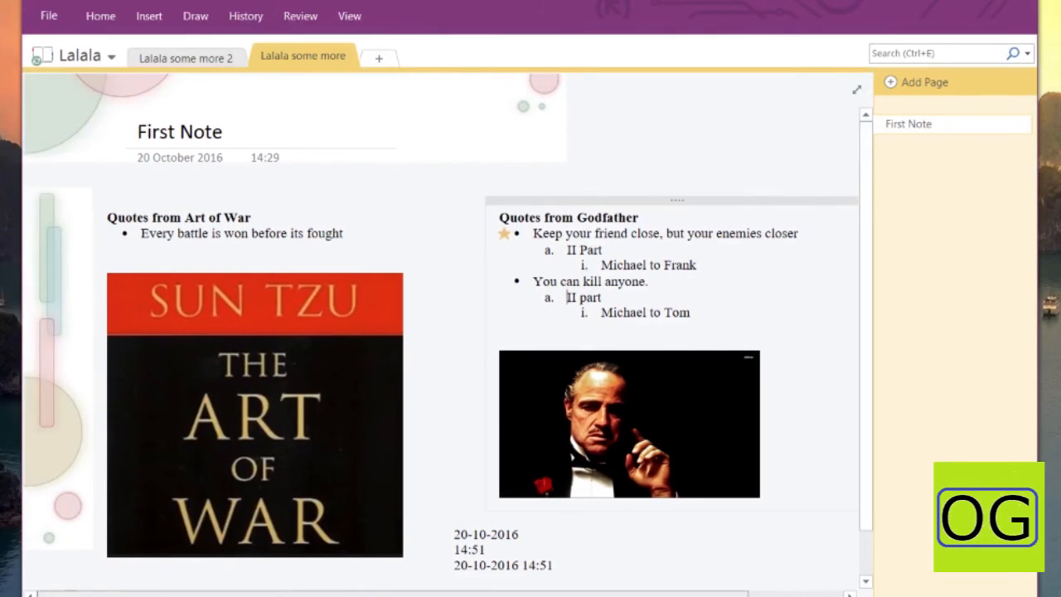
drag(580, 202, 538, 204)
click(611, 157)
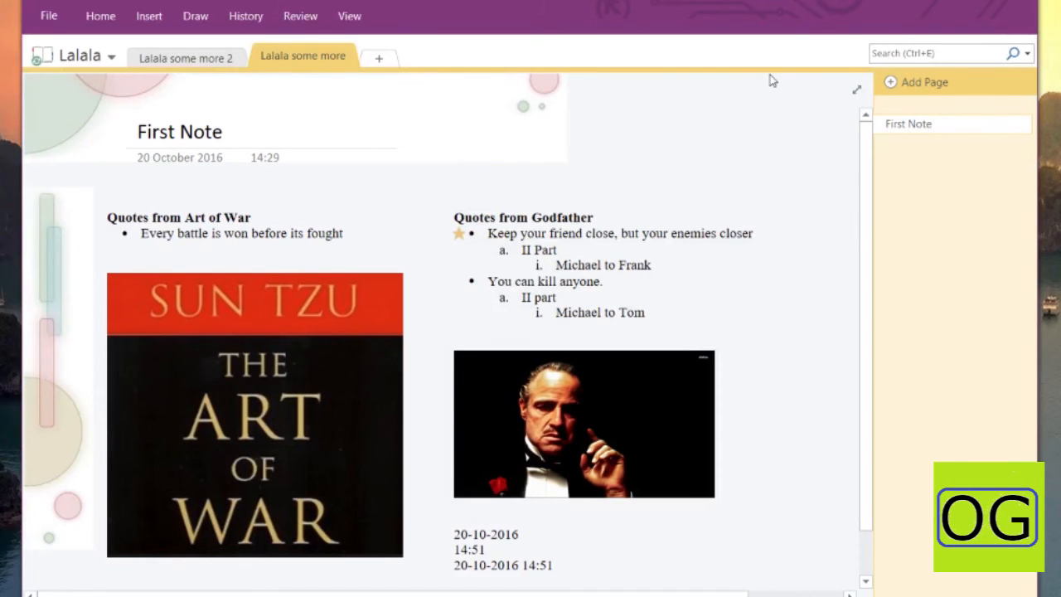
Search all notebooks for 'ART', then clear the search term
key(ctrl+e)
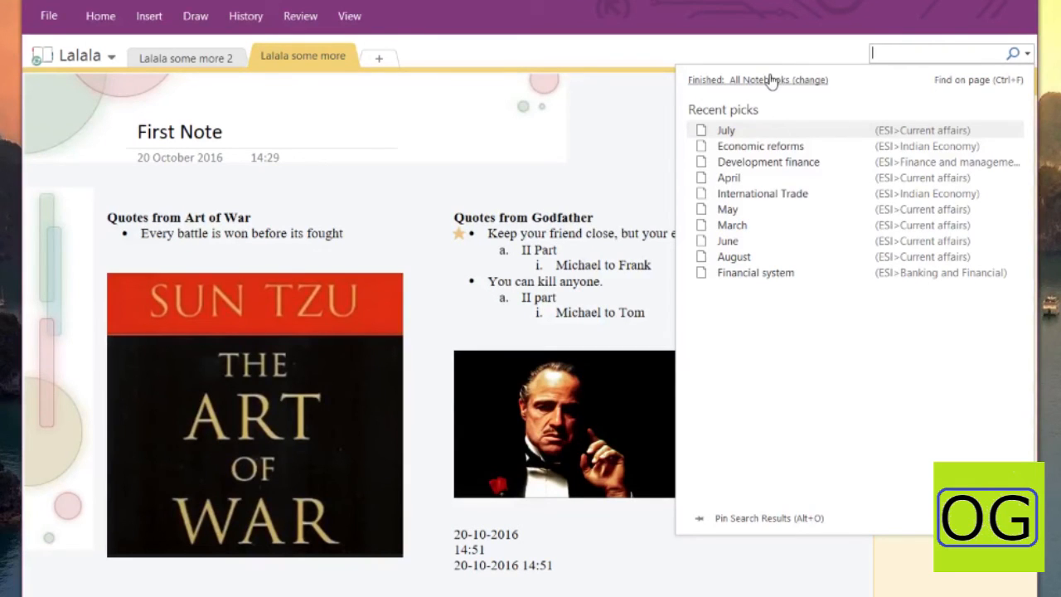
text(ART)
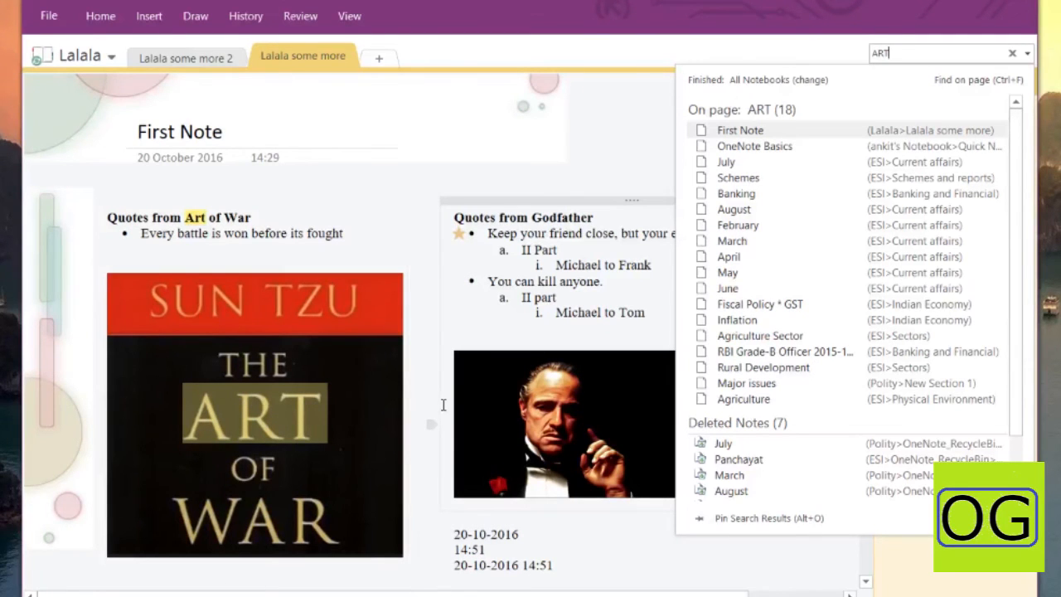
key(Escape)
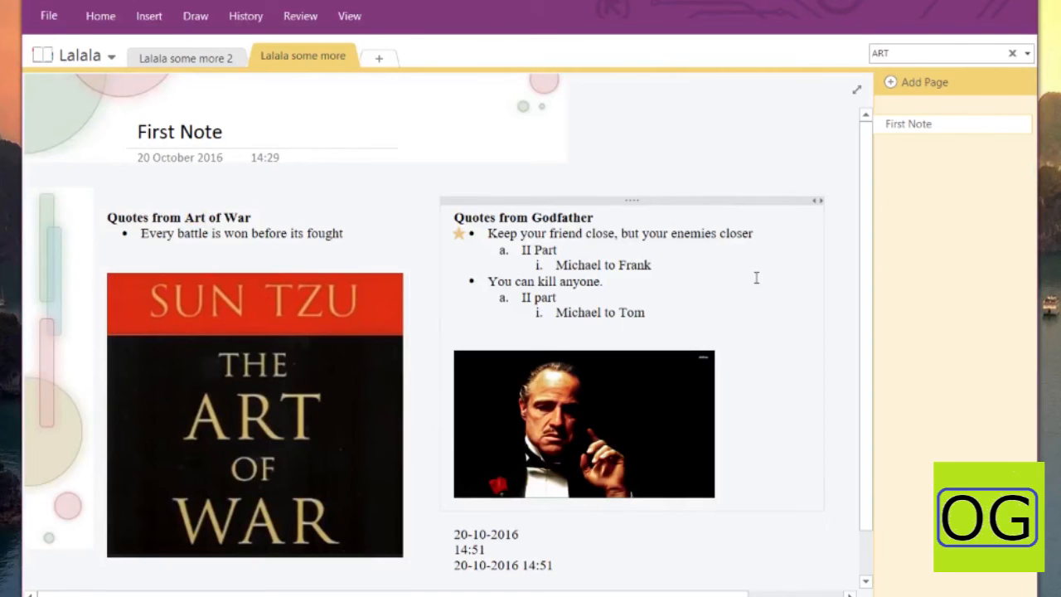
key(ctrl+e)
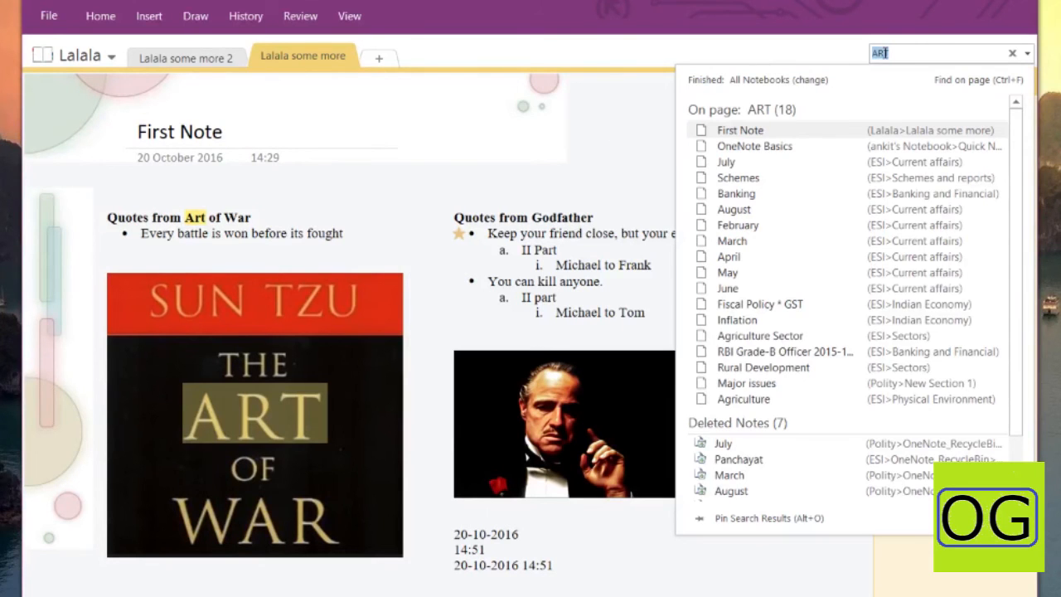
key(BackSpace)
Search this page for 'art', jump to the Art of War heading match, and select the book cover
key(Escape)
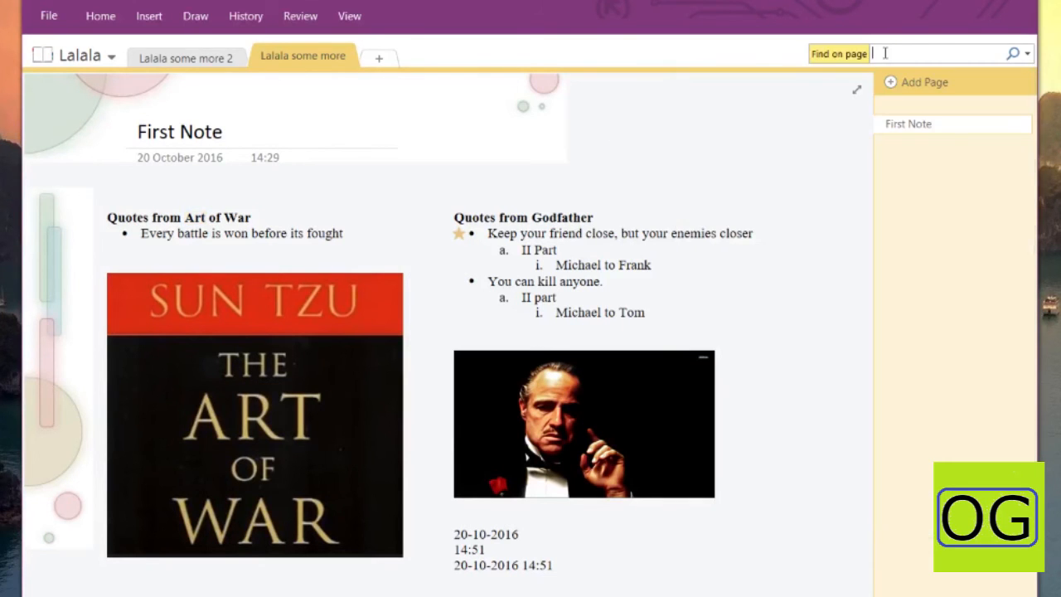
text(art)
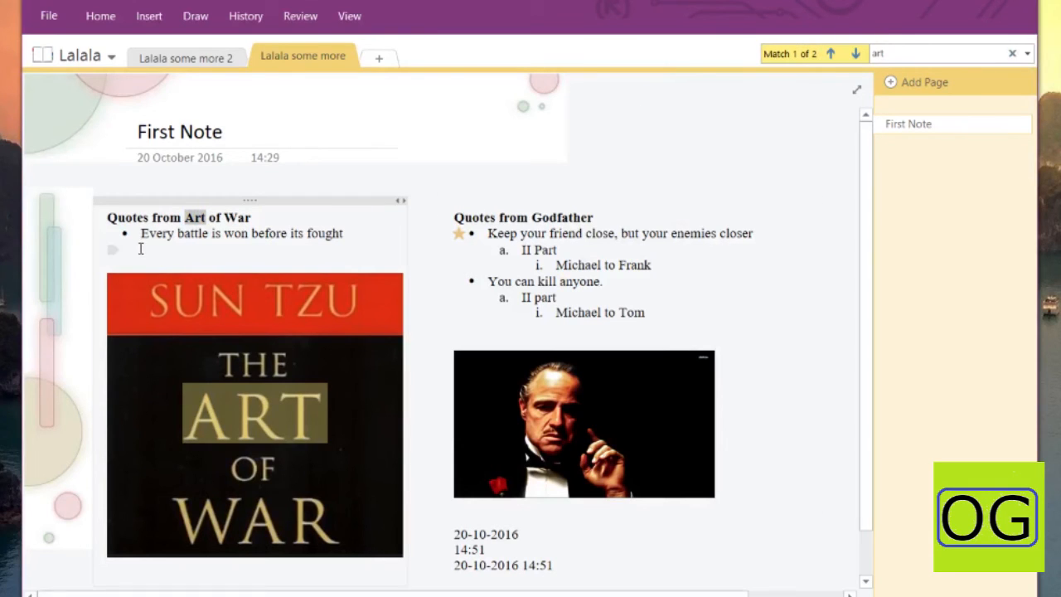
click(198, 219)
click(241, 421)
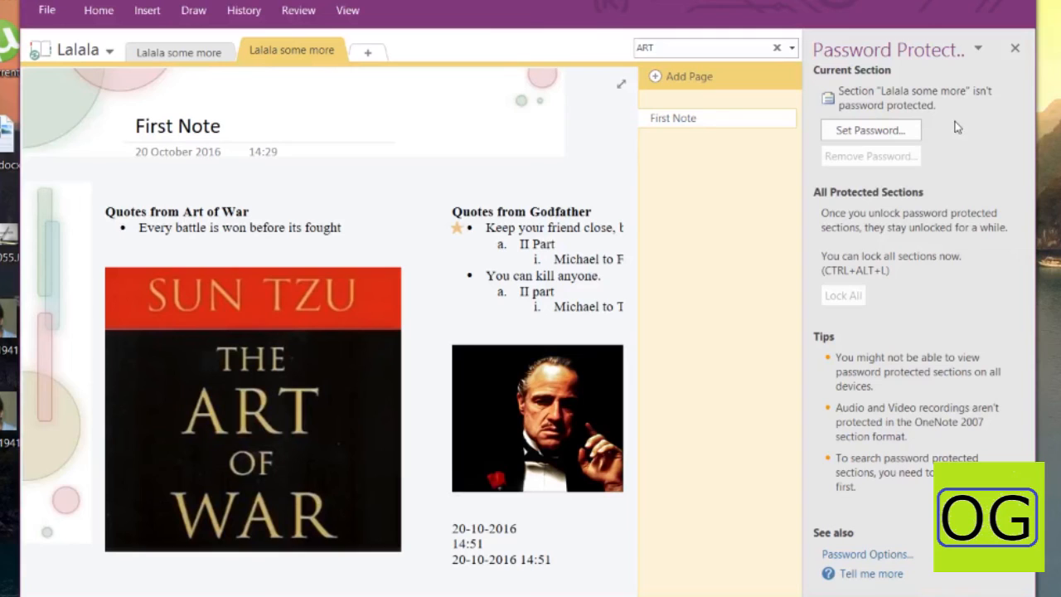
Correct the title to 'First Note', set a section password, and lock the section
text(L)
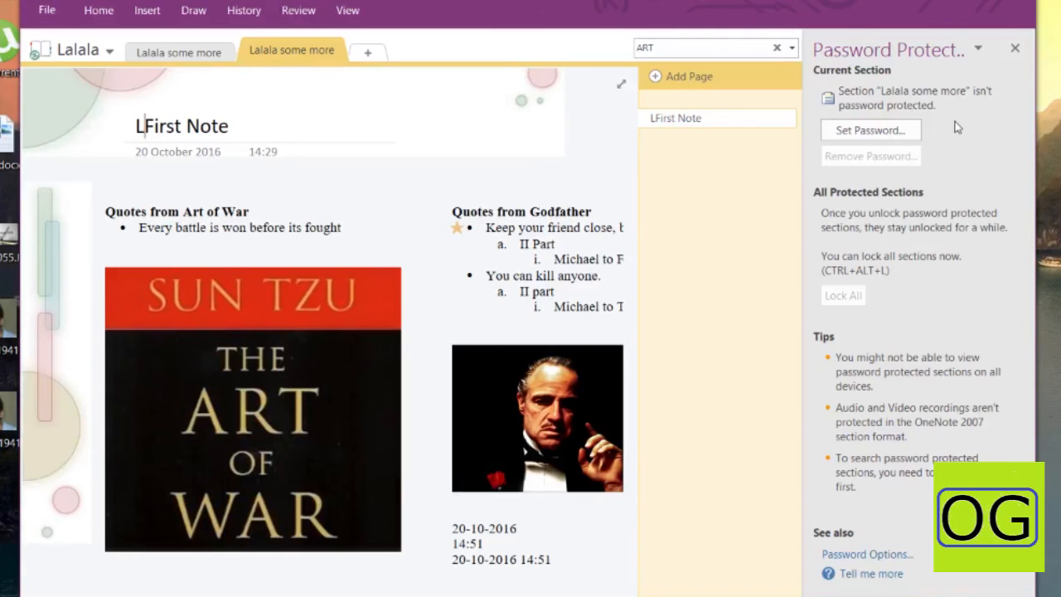
text(l)
key(BackSpace)
key(BackSpace)
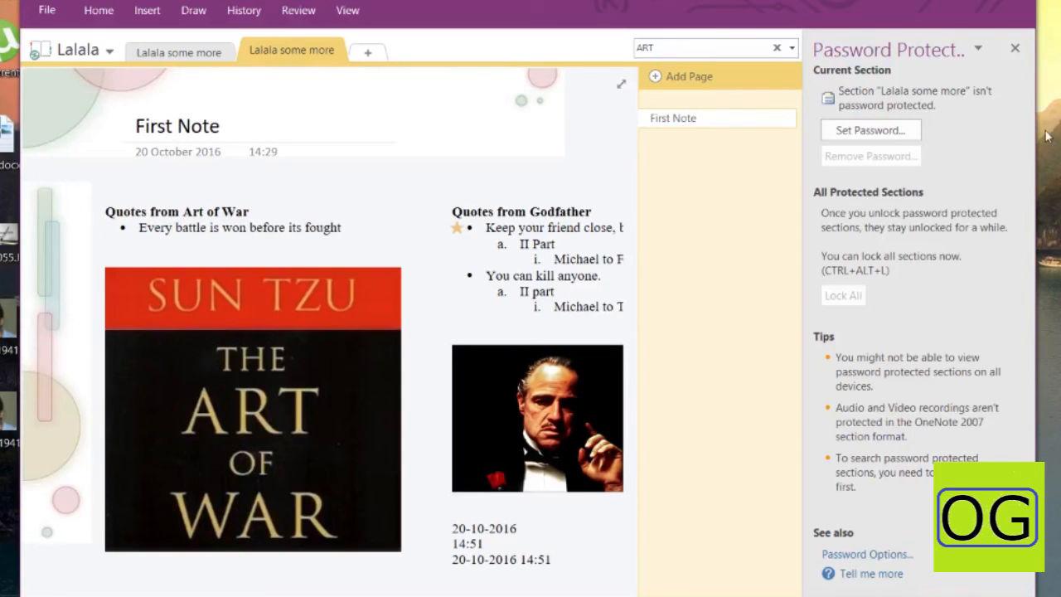
click(872, 139)
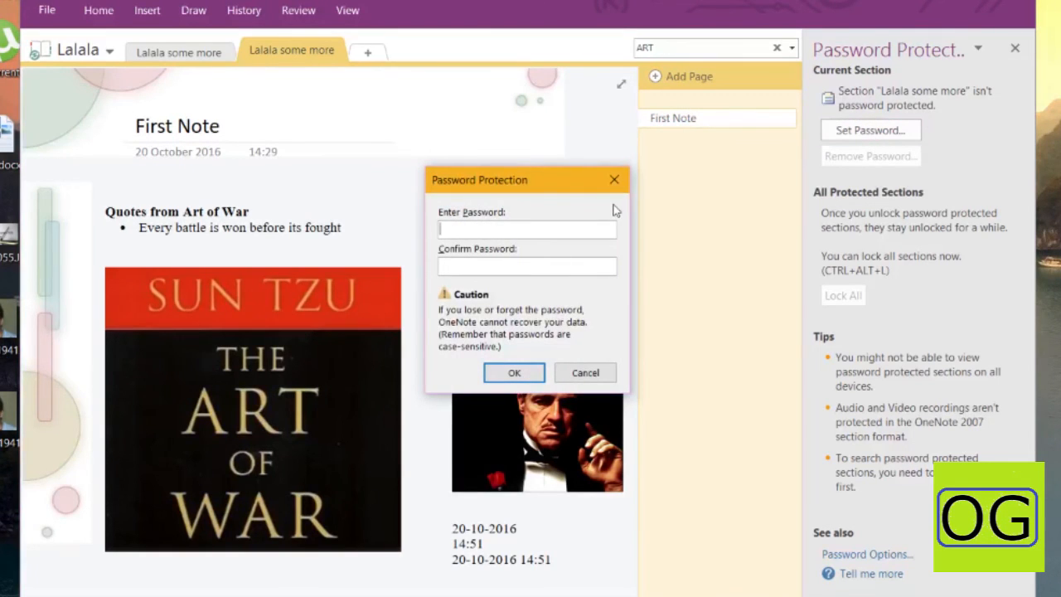
text(12345)
click(511, 373)
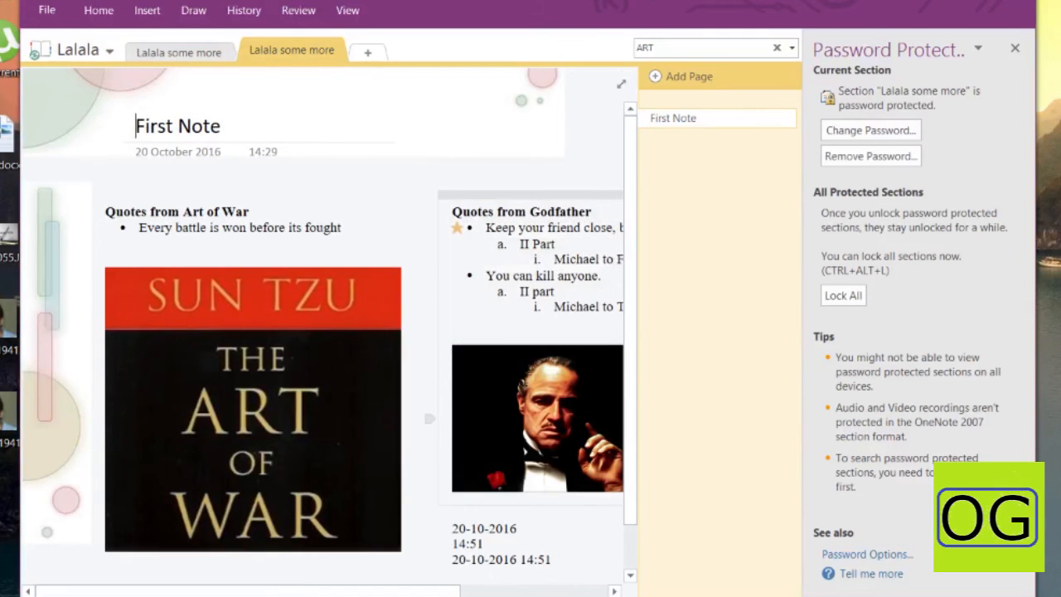
key(ctrl+alt+l)
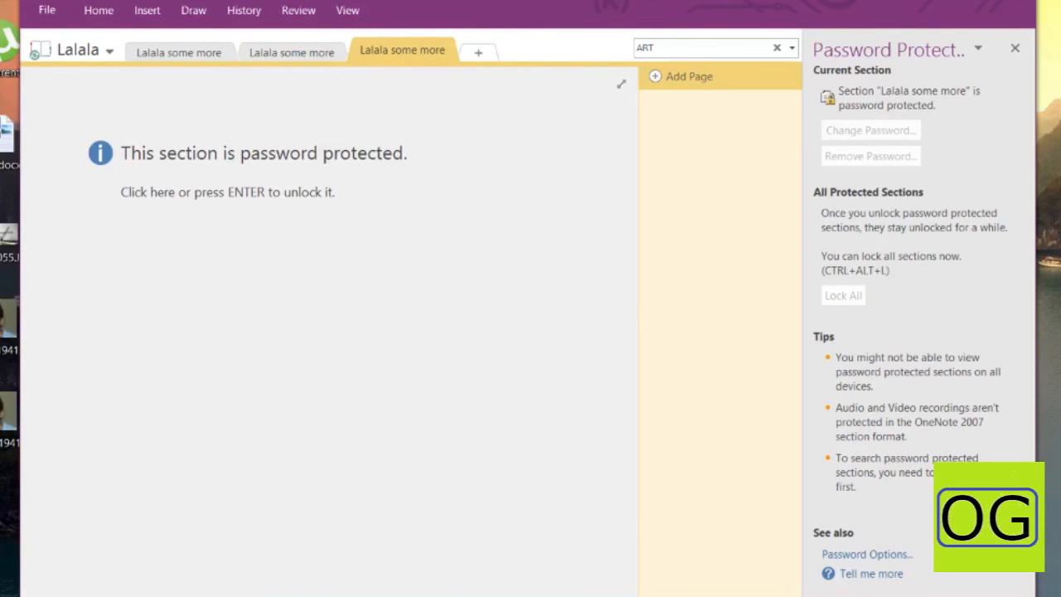
Unlock the Lalala some more section by entering its password
drag(456, 0, 520, 5)
click(408, 169)
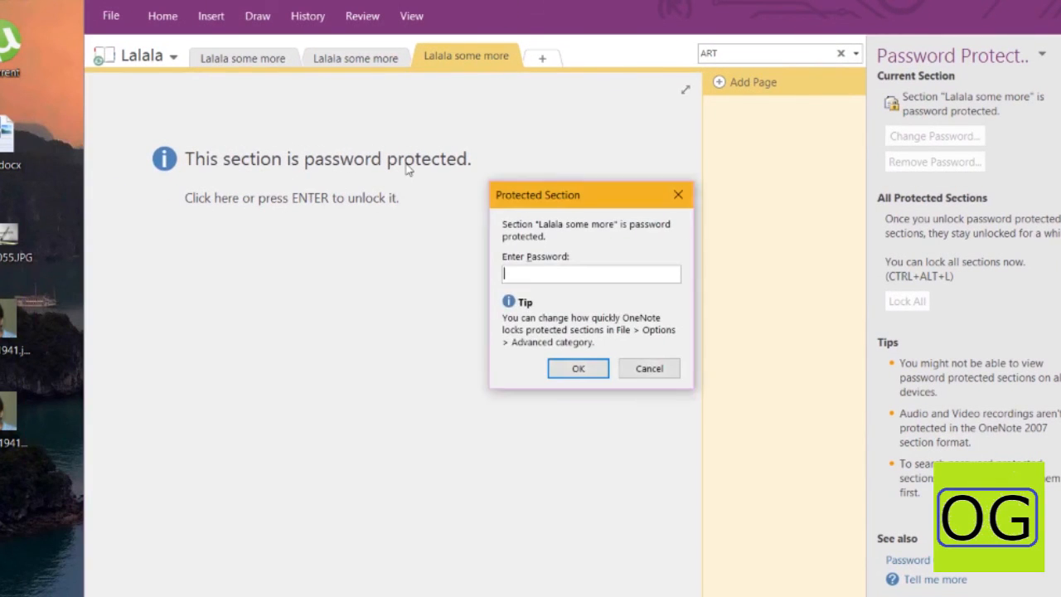
text(••••••)
key(Return)
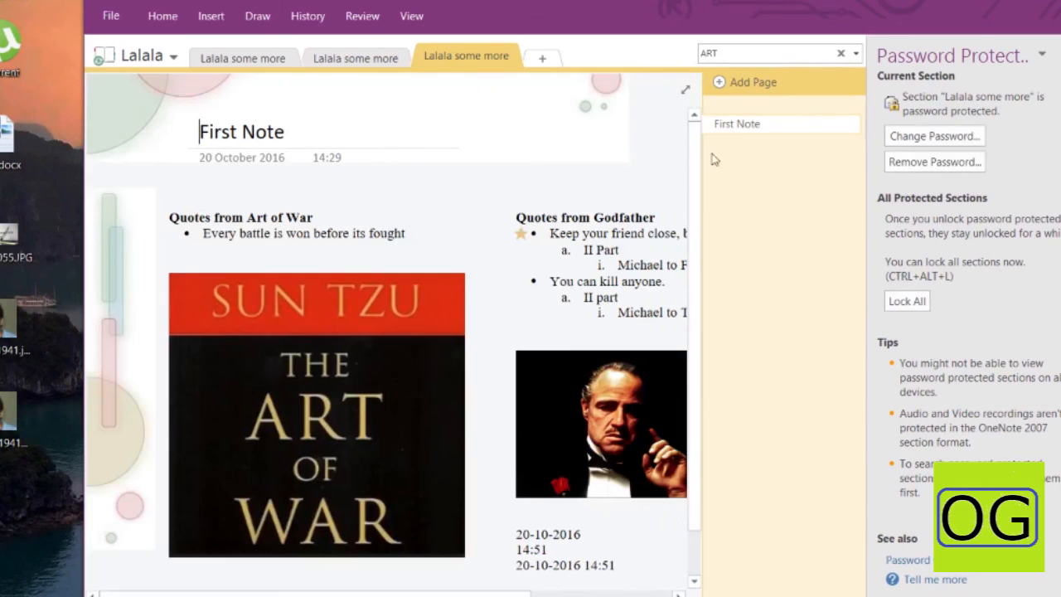
Remove the section password and close the Password Protection pane
click(921, 163)
text(•••)
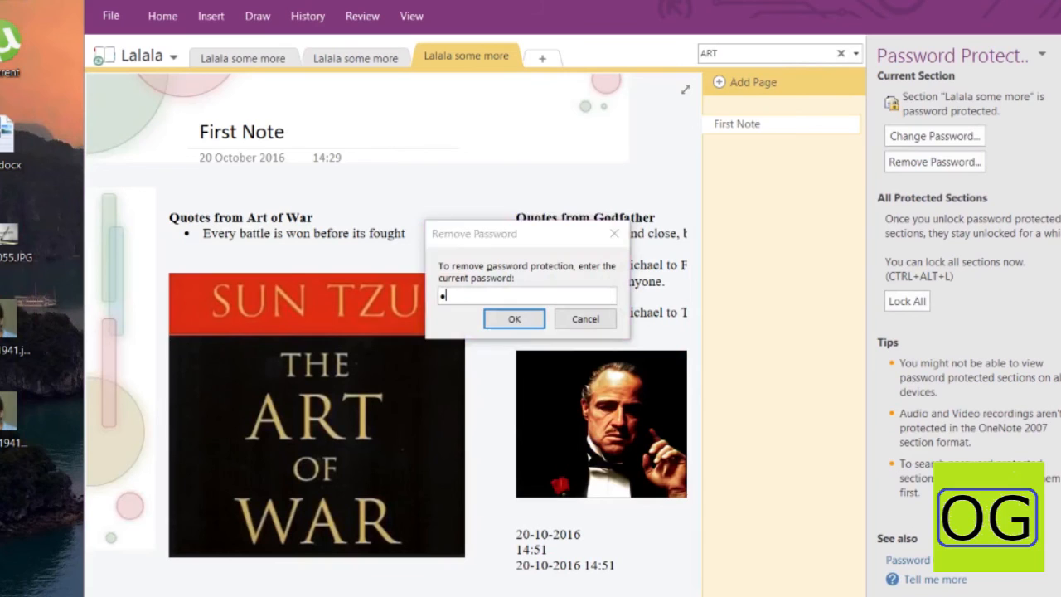
text(•••)
key(Return)
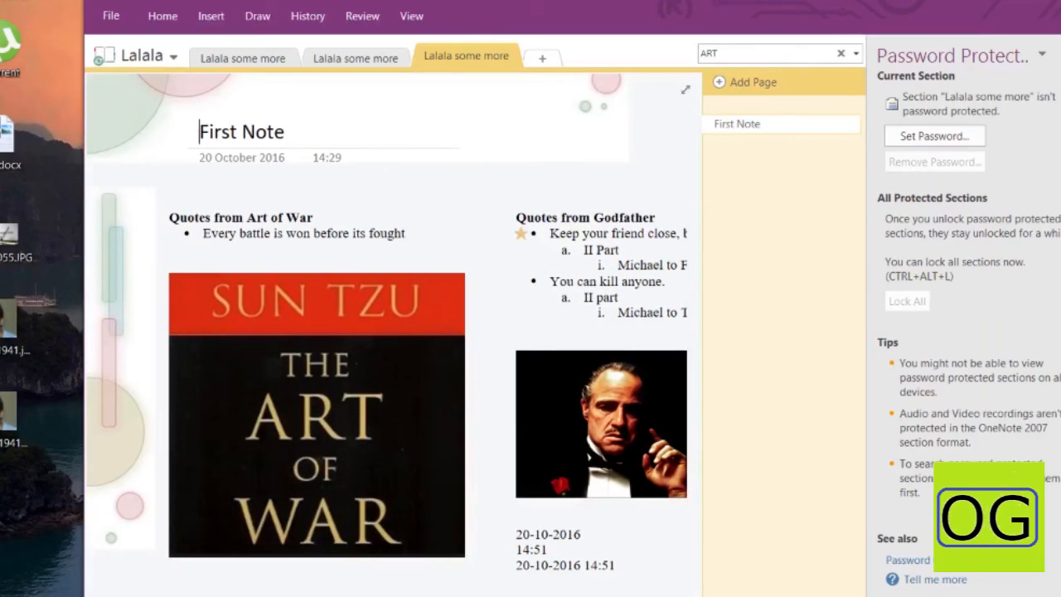
click(412, 15)
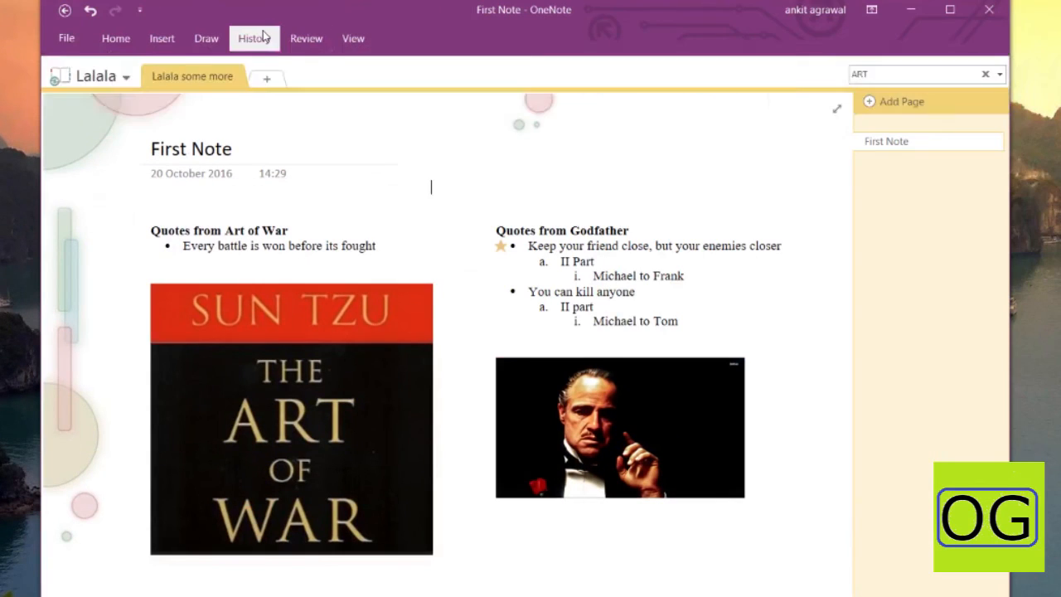
Look through the History Page Versions options and the File Info view, then return
click(307, 16)
click(317, 80)
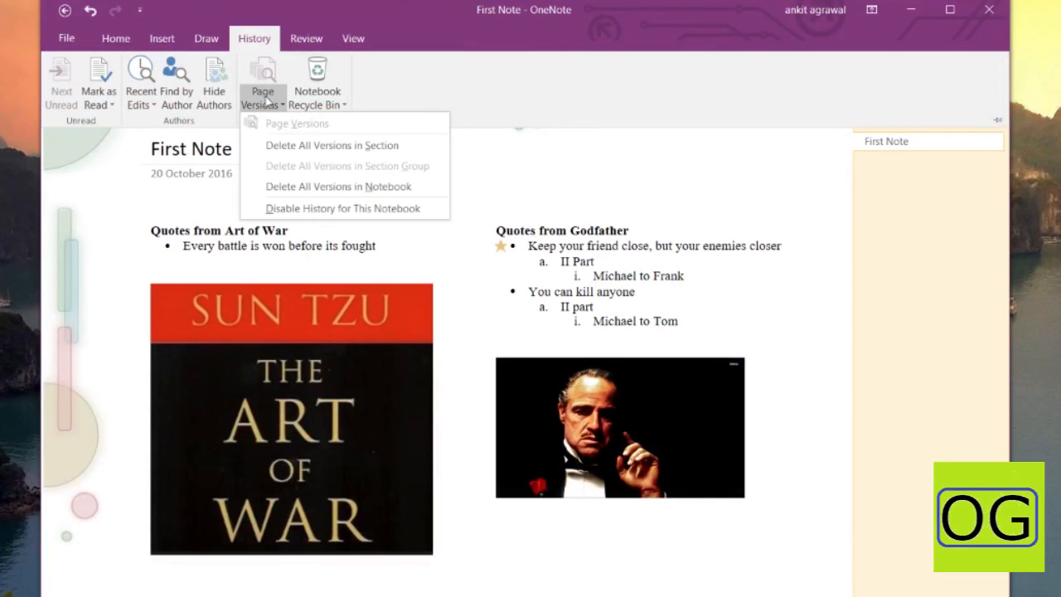
click(478, 80)
click(66, 39)
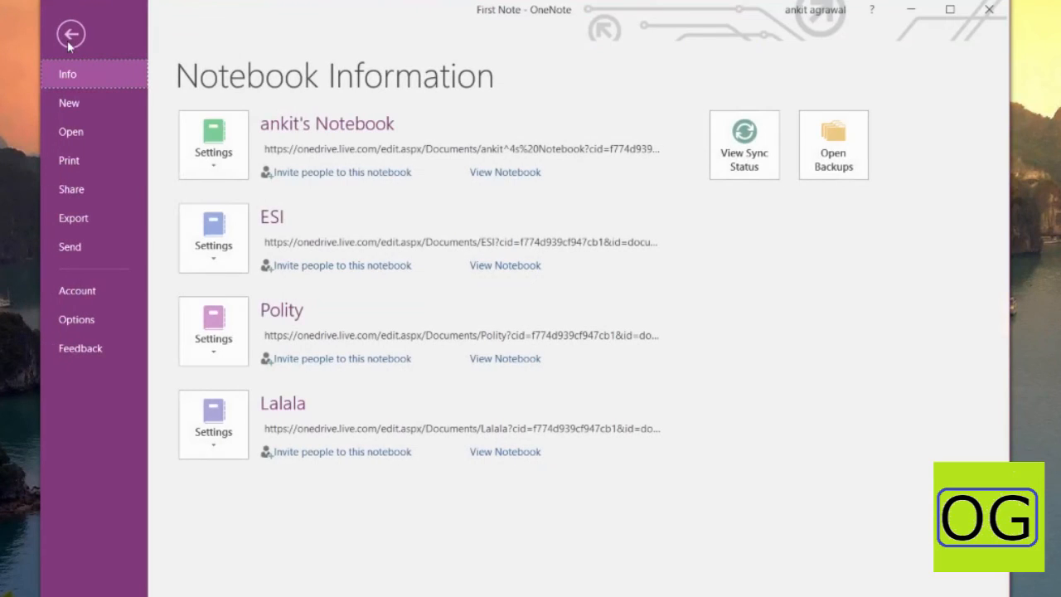
click(69, 36)
Switch to the ESI notebook to show its Financial system page
click(96, 76)
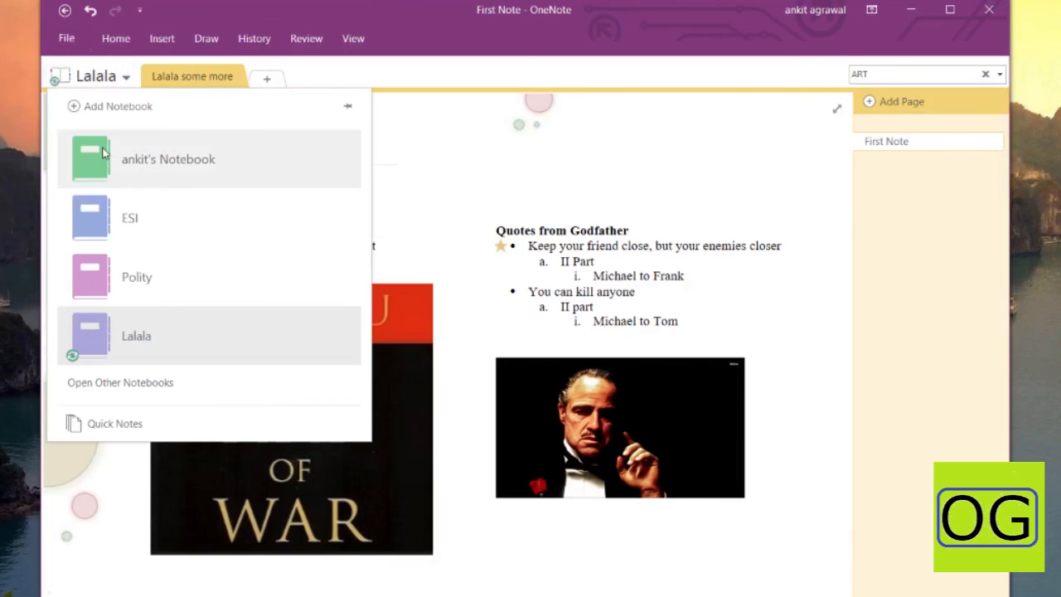
click(126, 231)
scroll(240, 253, down, 3)
scroll(236, 254, up, 2)
scroll(236, 254, up, 1)
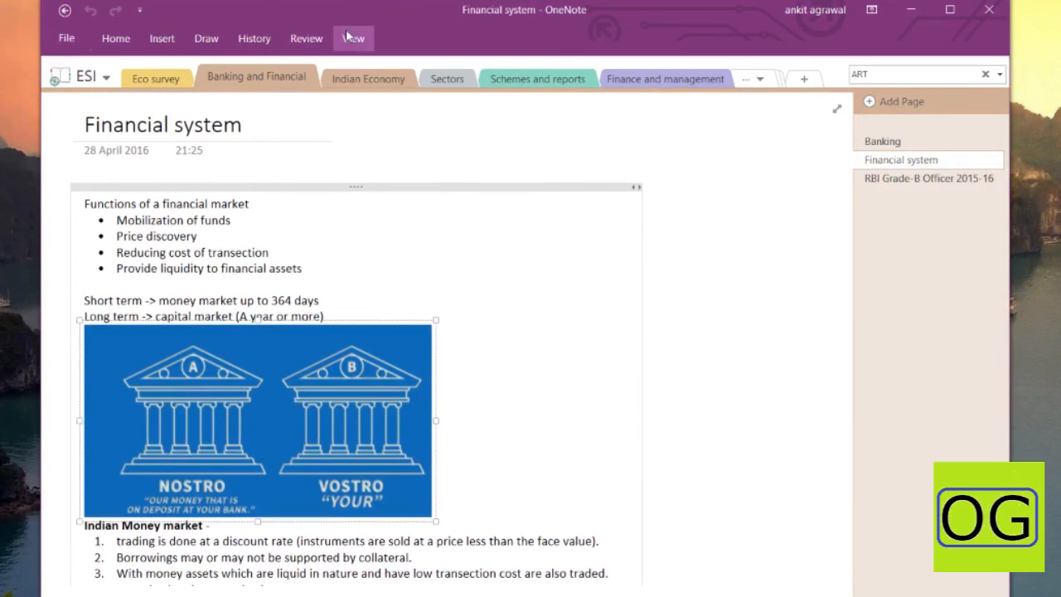
Show the dated earlier versions of the Financial system page
click(255, 39)
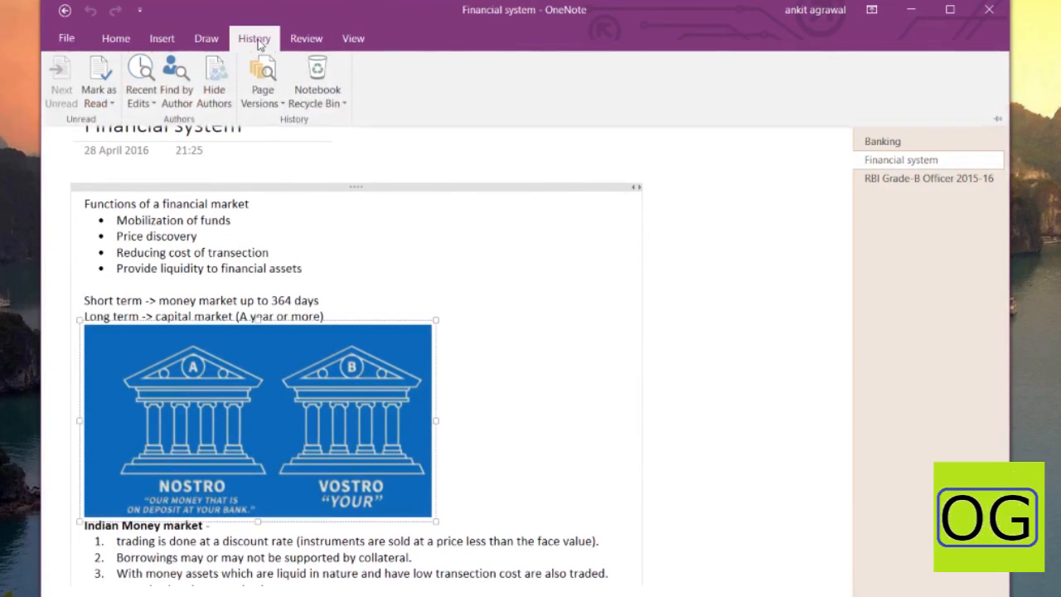
click(273, 105)
click(295, 124)
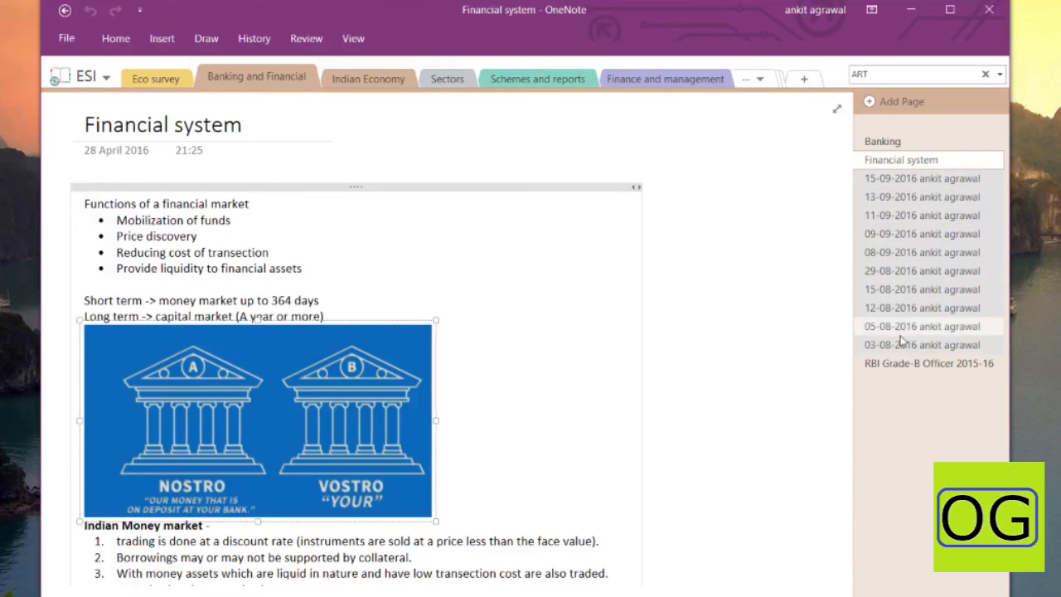
Open the Notebook Recycle Bin of deleted pages
click(254, 38)
click(332, 104)
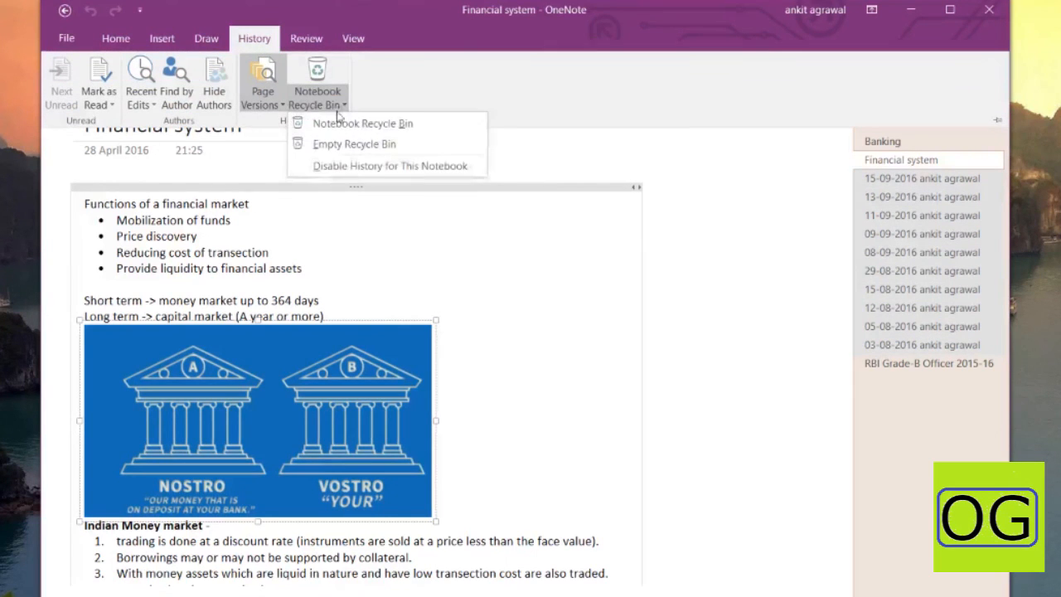
click(351, 132)
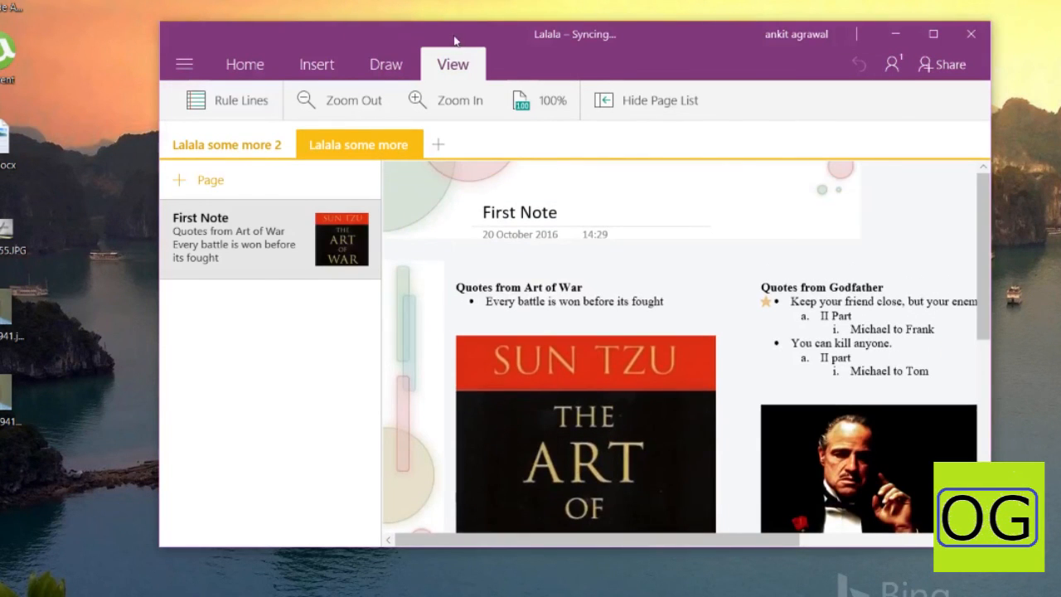
Reposition and slightly enlarge the OneNote for Windows 10 window, then scroll through the synced First Note page
drag(455, 41, 378, 37)
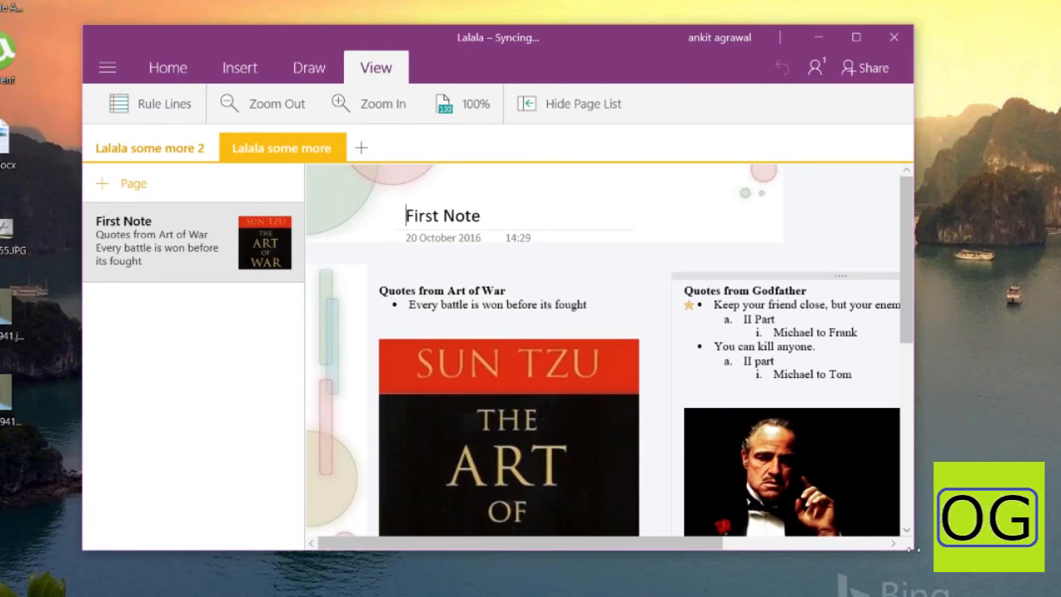
drag(917, 554, 948, 576)
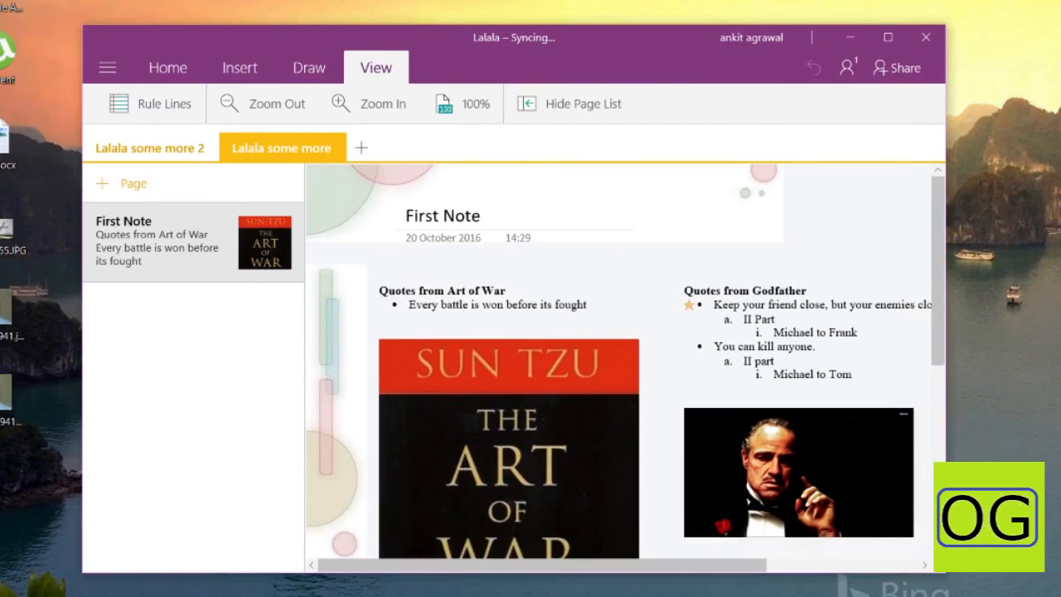
drag(638, 42, 639, 14)
scroll(330, 243, down, 4)
scroll(329, 241, up, 4)
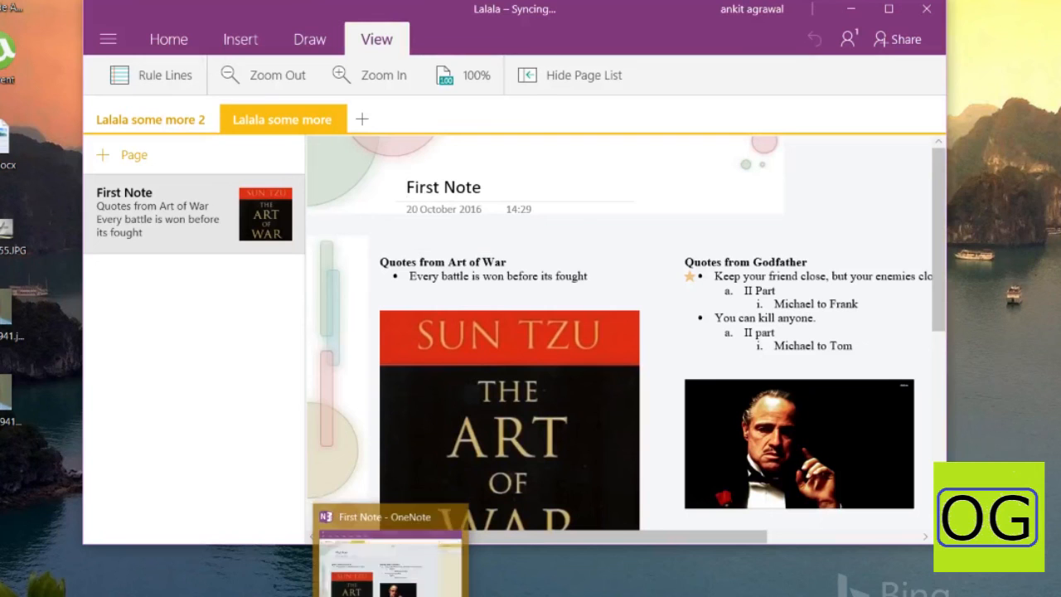
Minimize OneNote for Windows 10 and bring OneNote 2016 back from the taskbar
click(859, 13)
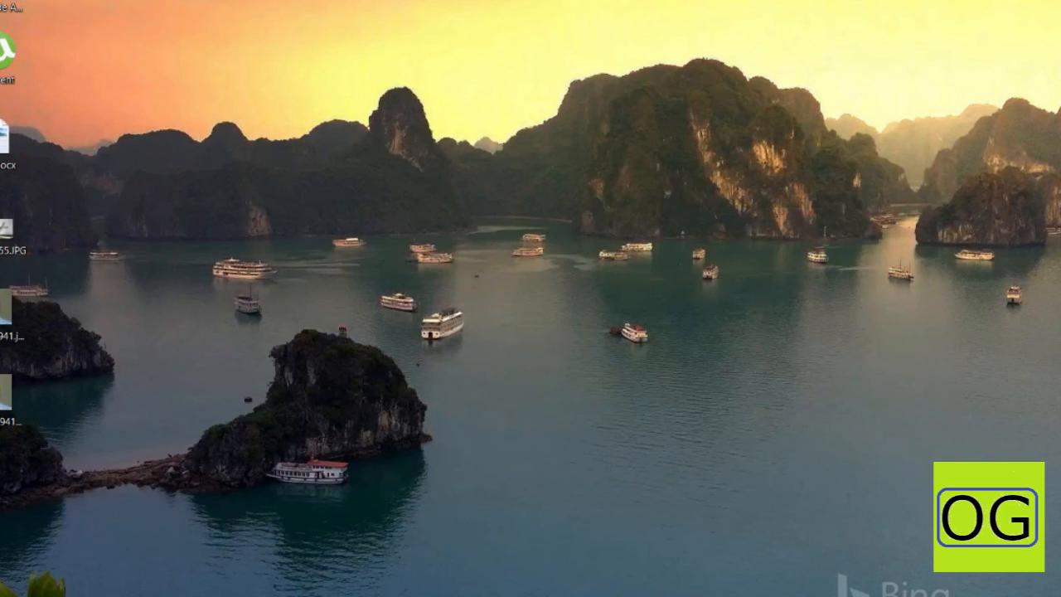
click(393, 595)
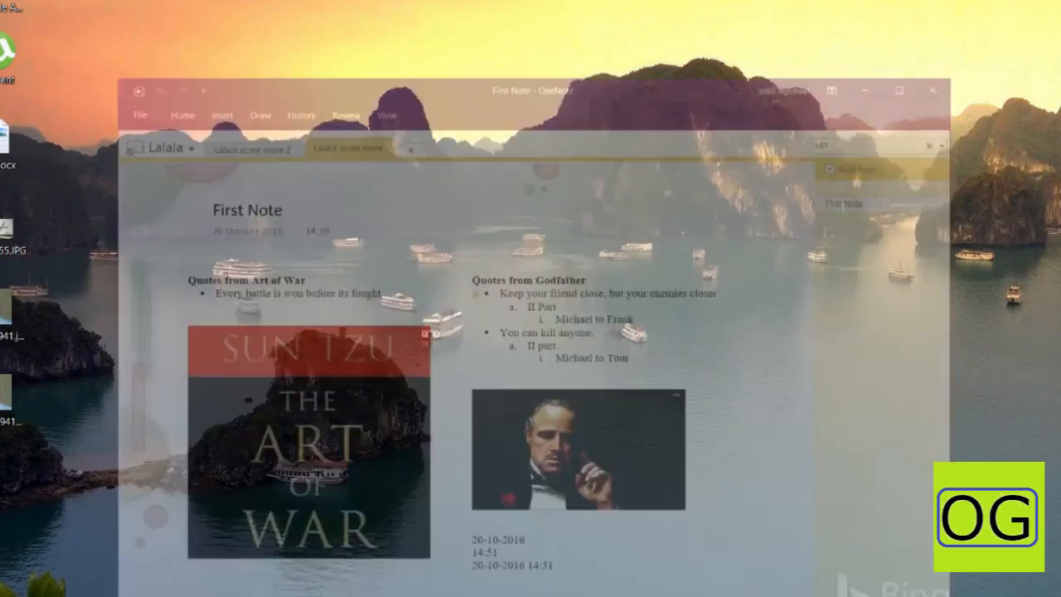
scroll(501, 172, down, 2)
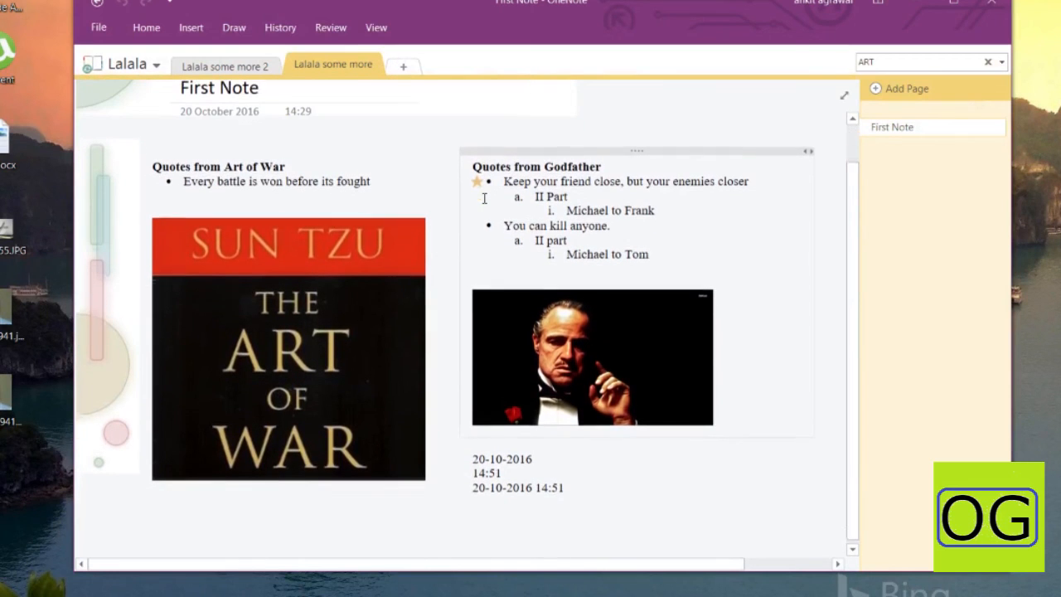